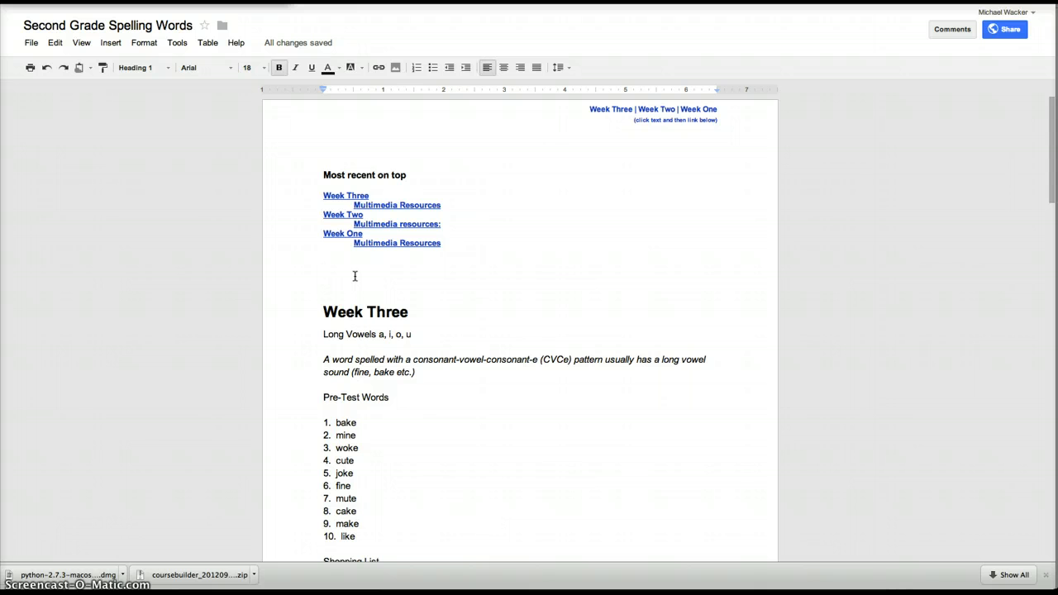
- Paste the copied Week Four spelling section above the Week Three heading
key(super+v)
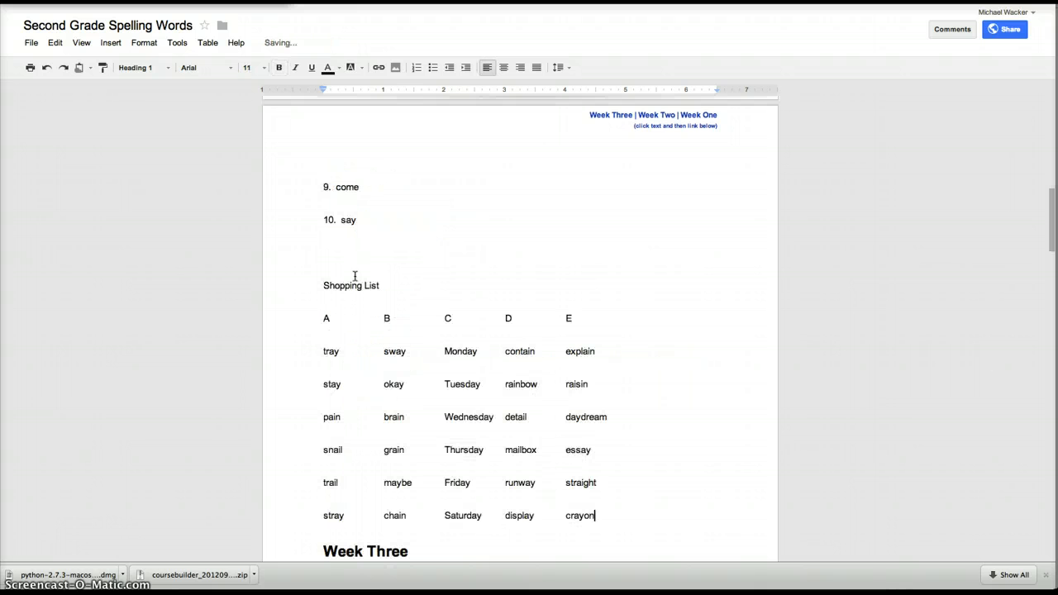
click(383, 351)
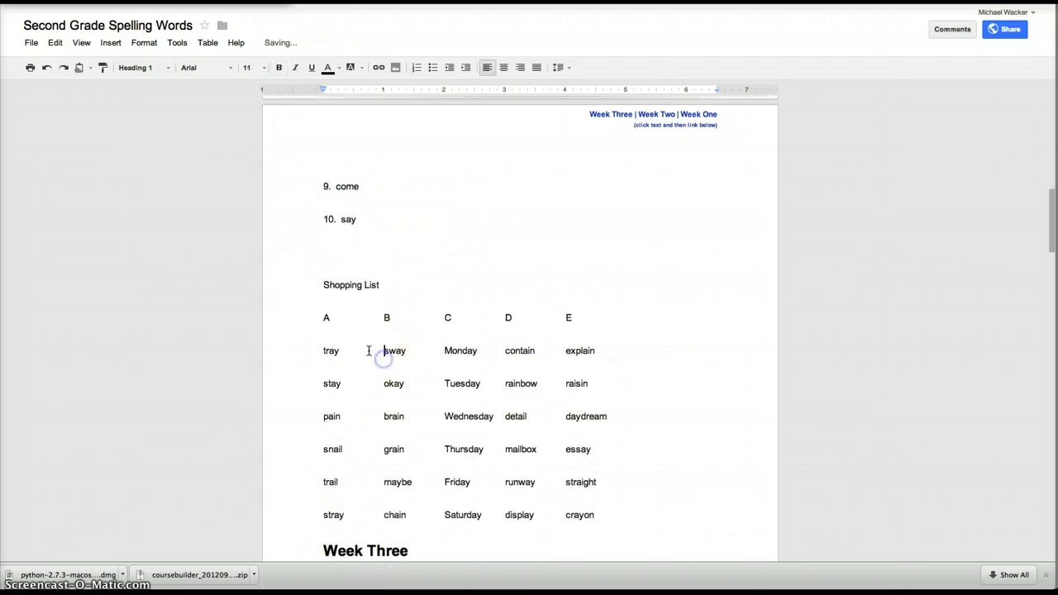
click(327, 312)
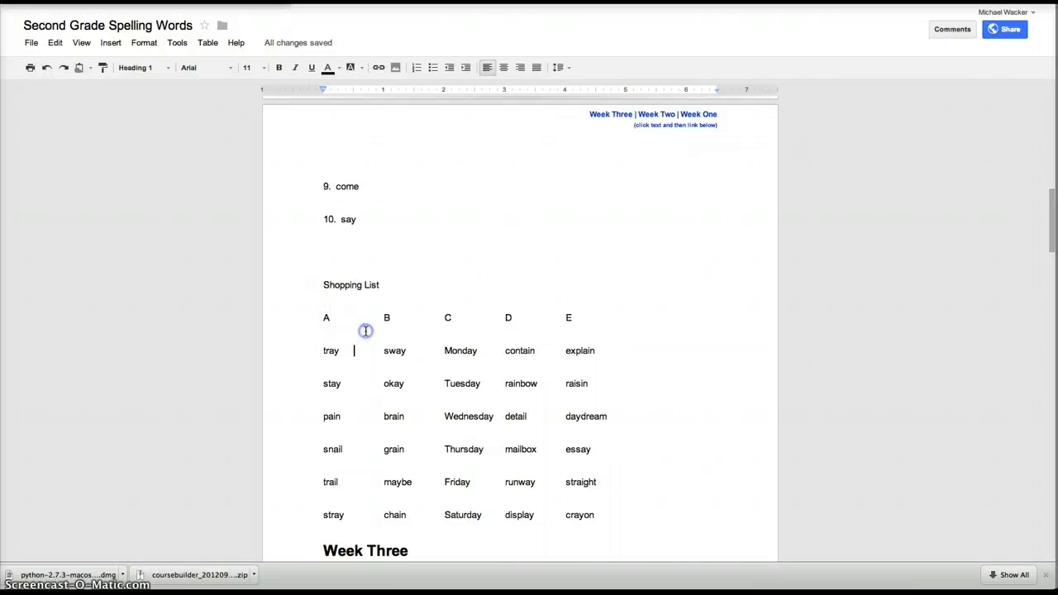
scroll(368, 347, down, 15)
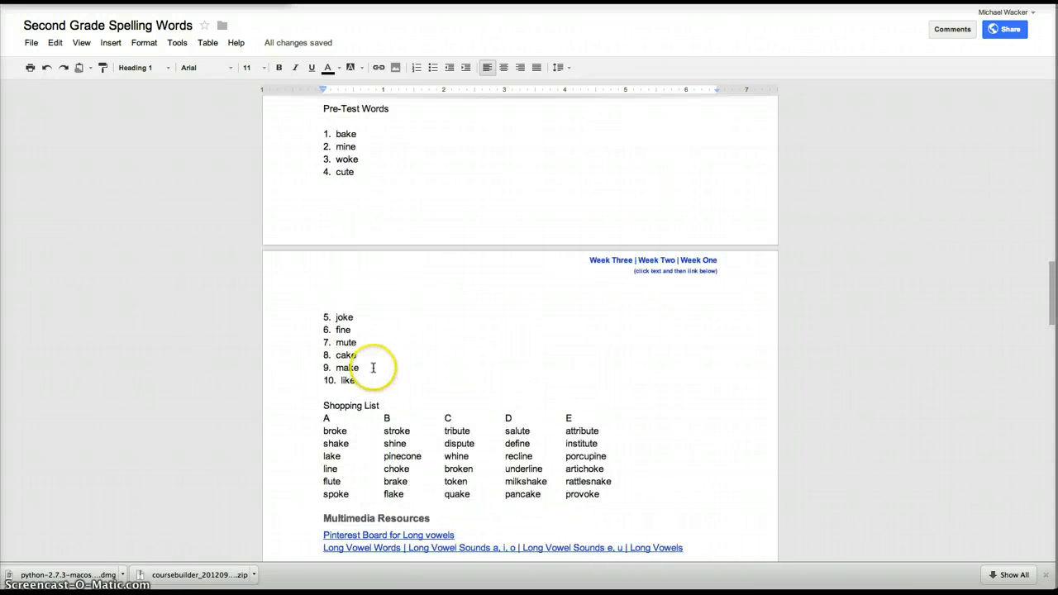
click(372, 366)
scroll(373, 366, up, 6)
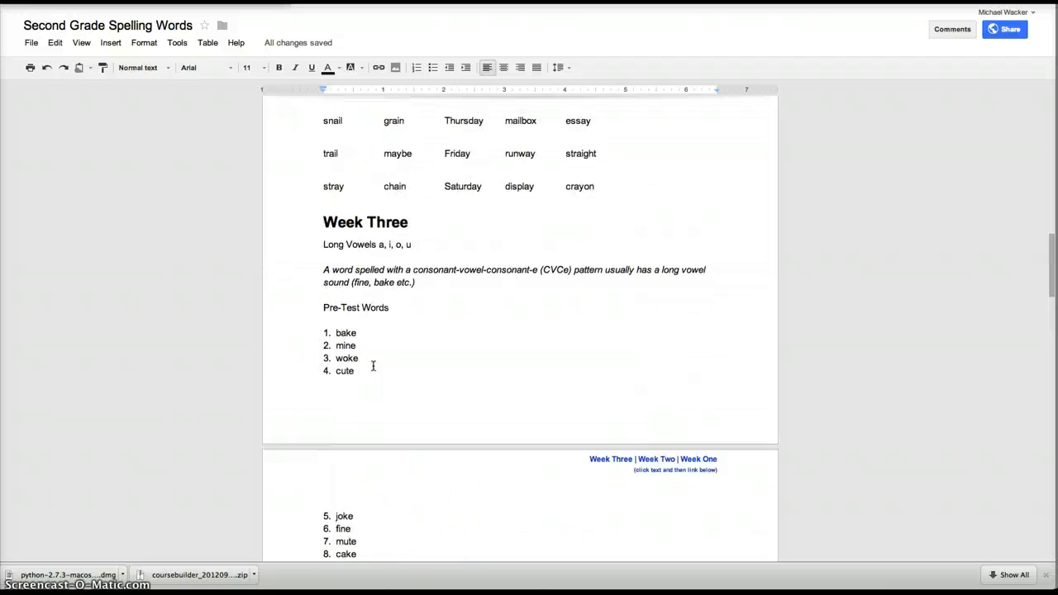
scroll(590, 338, up, 2)
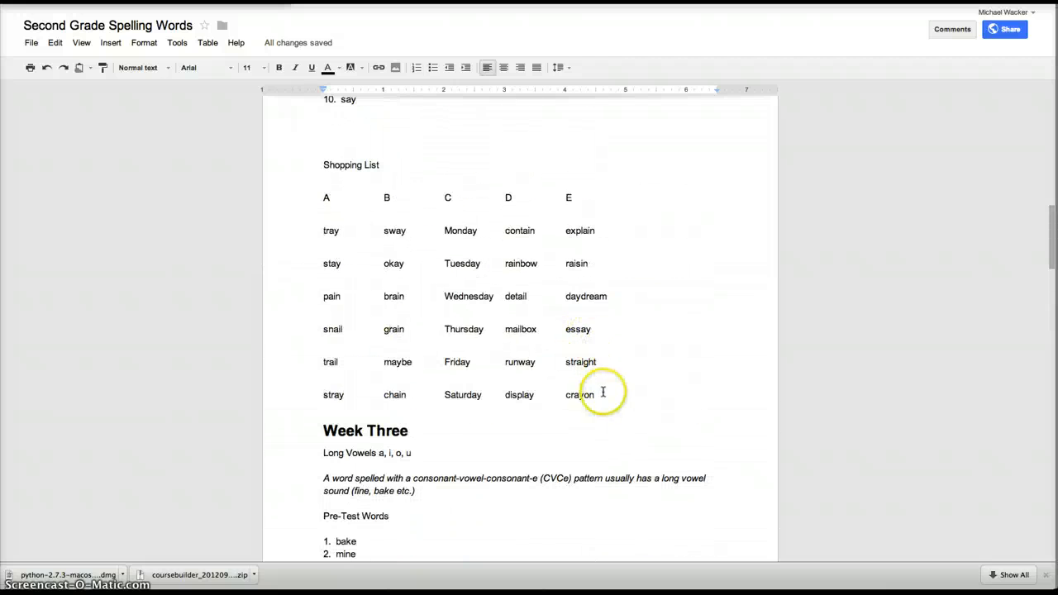
drag(603, 393, 321, 234)
scroll(446, 319, up, 2)
scroll(406, 332, up, 10)
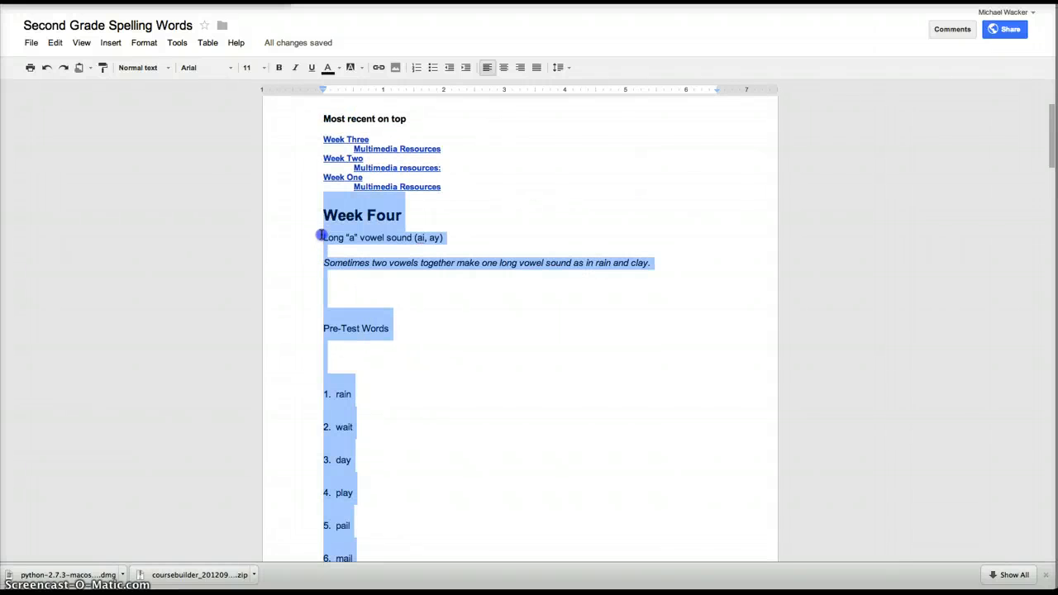
click(165, 67)
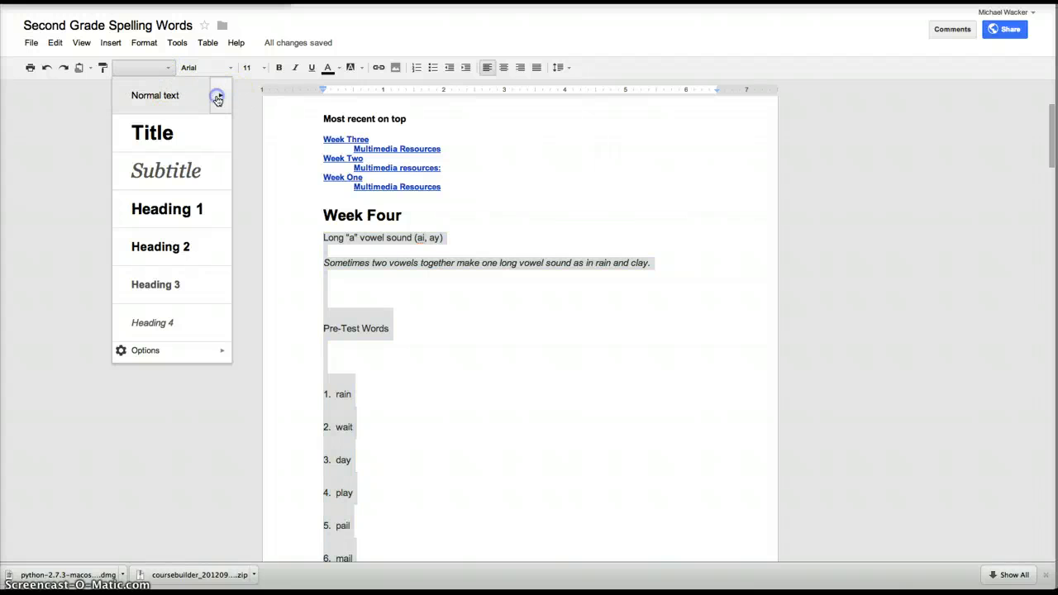
click(416, 395)
- Delete the blank line between Pre-Test Words and the first list item in Week Four
click(325, 306)
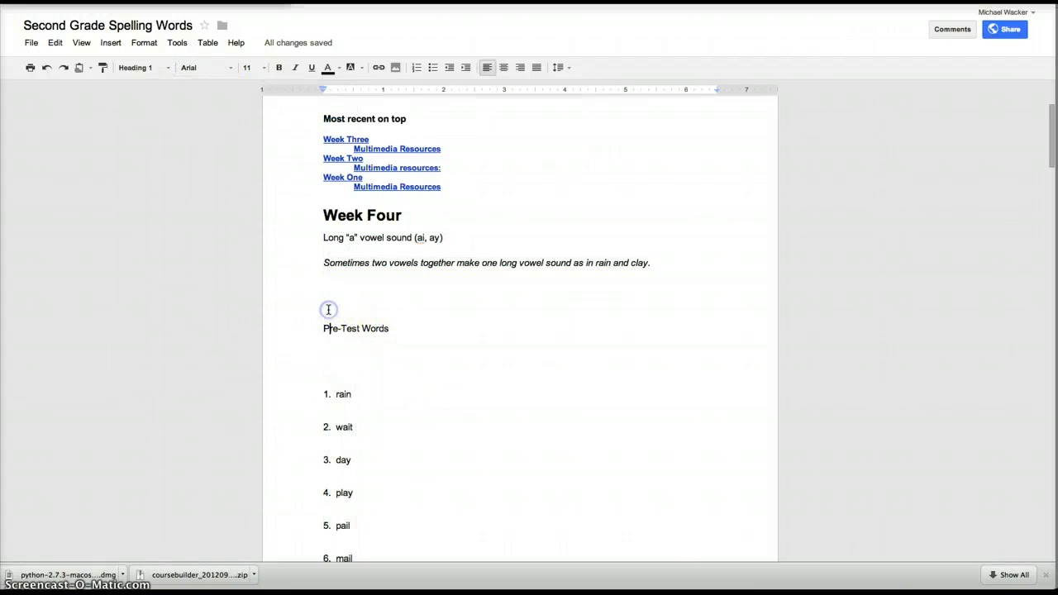
click(321, 355)
key(BackSpace)
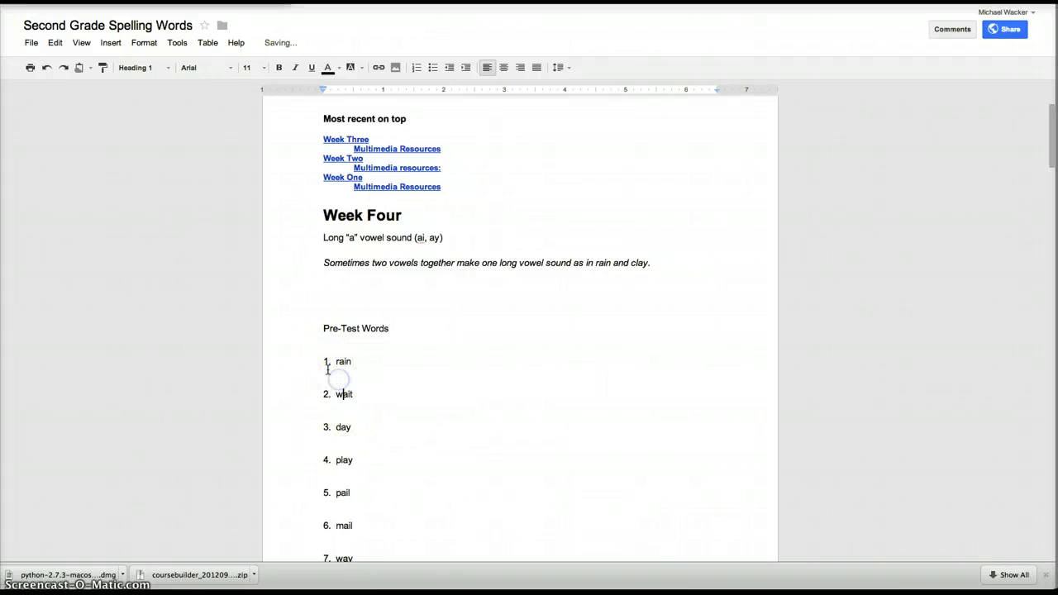
scroll(351, 394, down, 10)
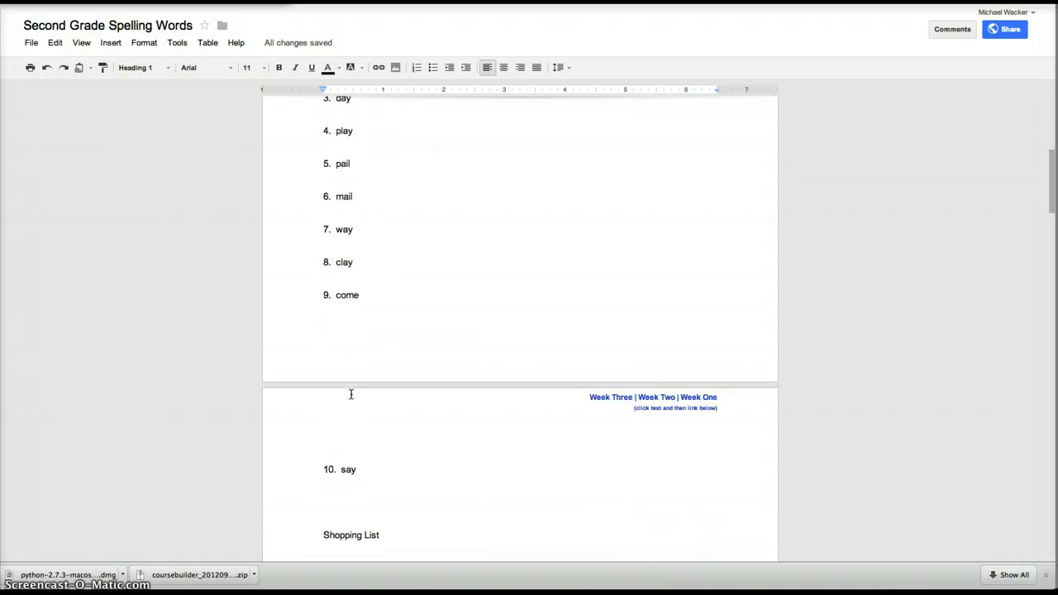
scroll(350, 394, down, 8)
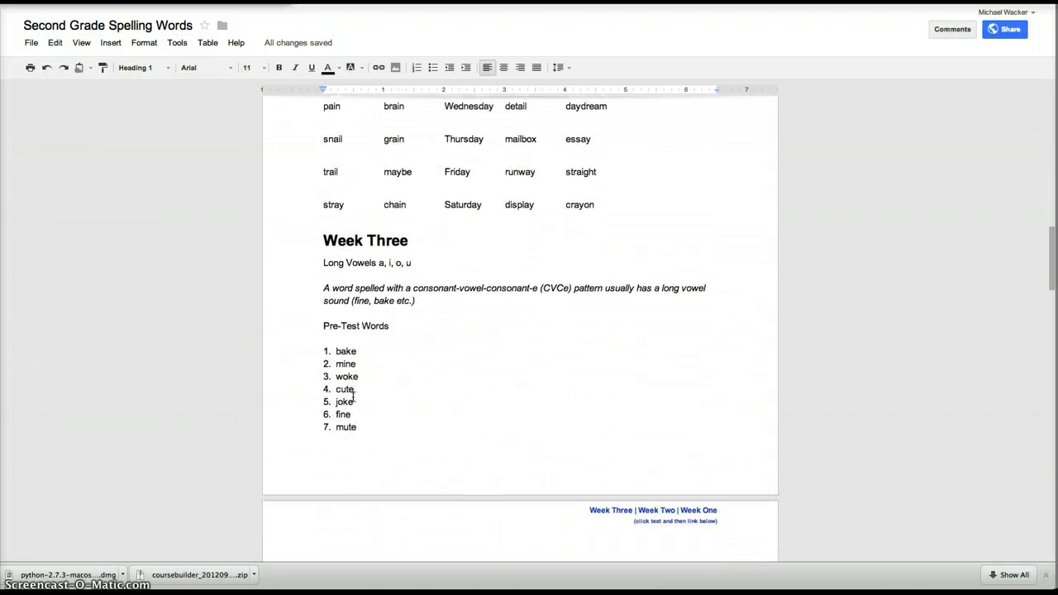
scroll(347, 475, up, 5)
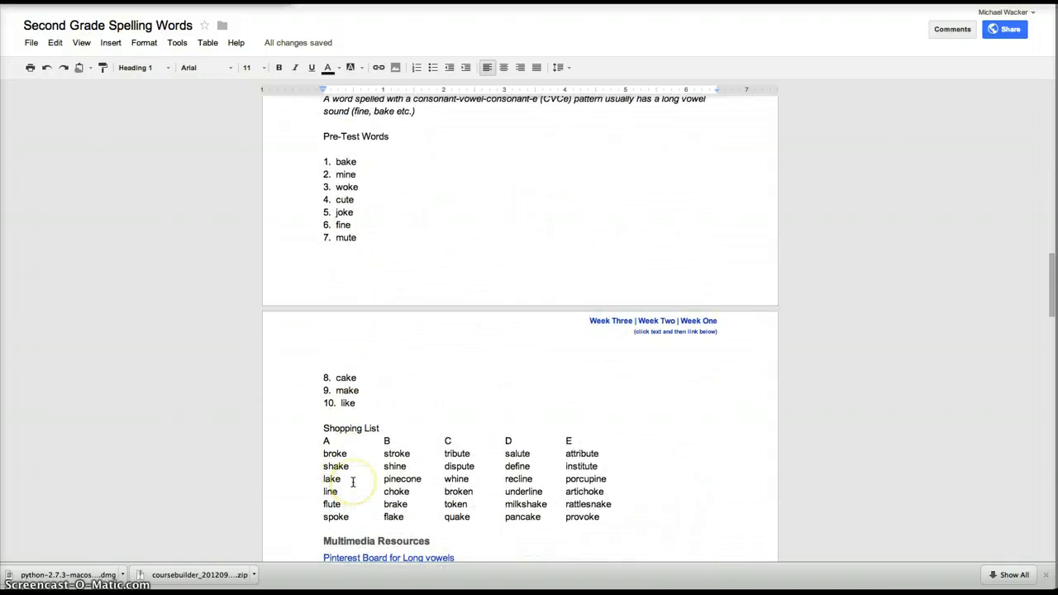
scroll(352, 482, up, 1)
click(355, 441)
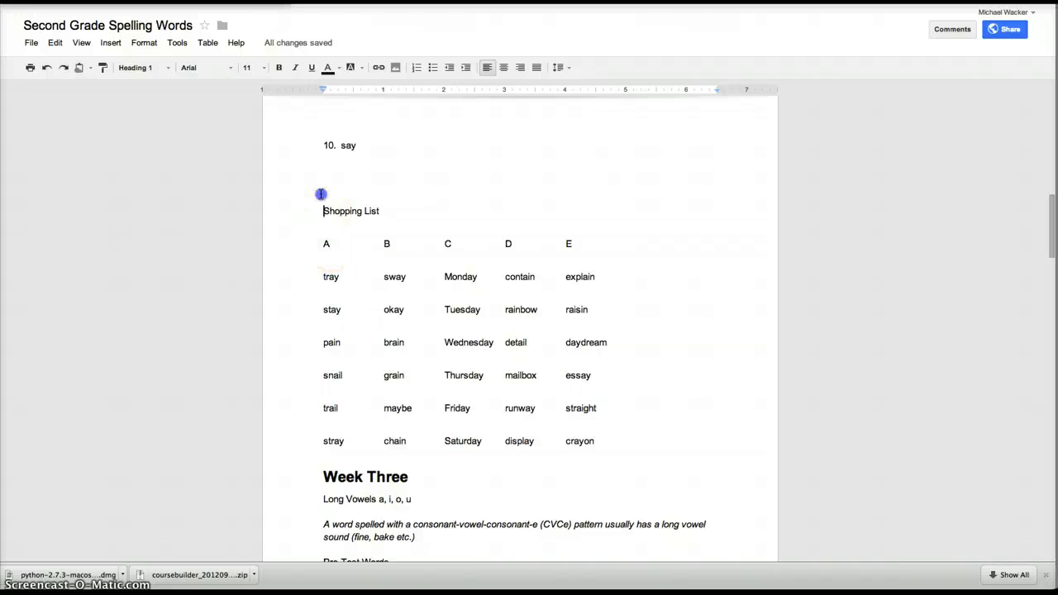
- Clear the formatting of the ten numbered pre-test words, rain to say, in Week Four
scroll(322, 192, up, 5)
scroll(339, 260, up, 4)
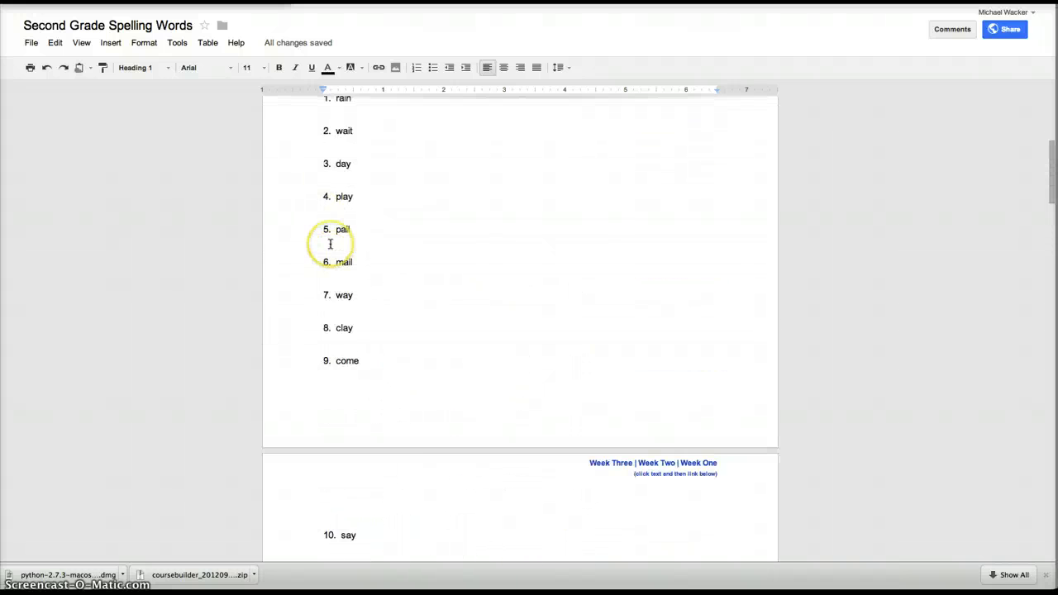
drag(318, 232, 375, 319)
scroll(376, 319, down, 3)
drag(373, 408, 337, 485)
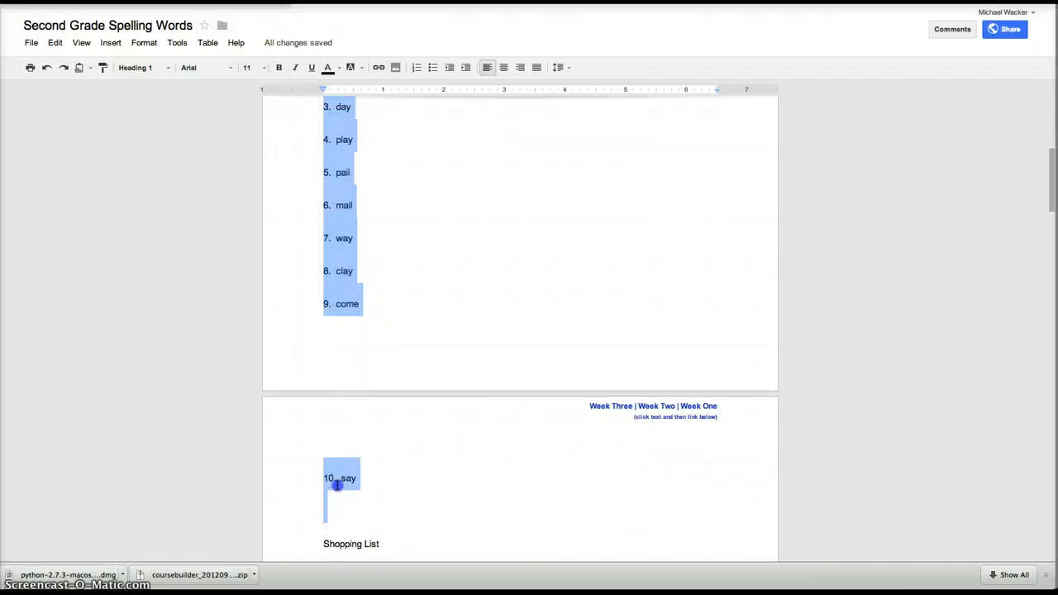
click(142, 42)
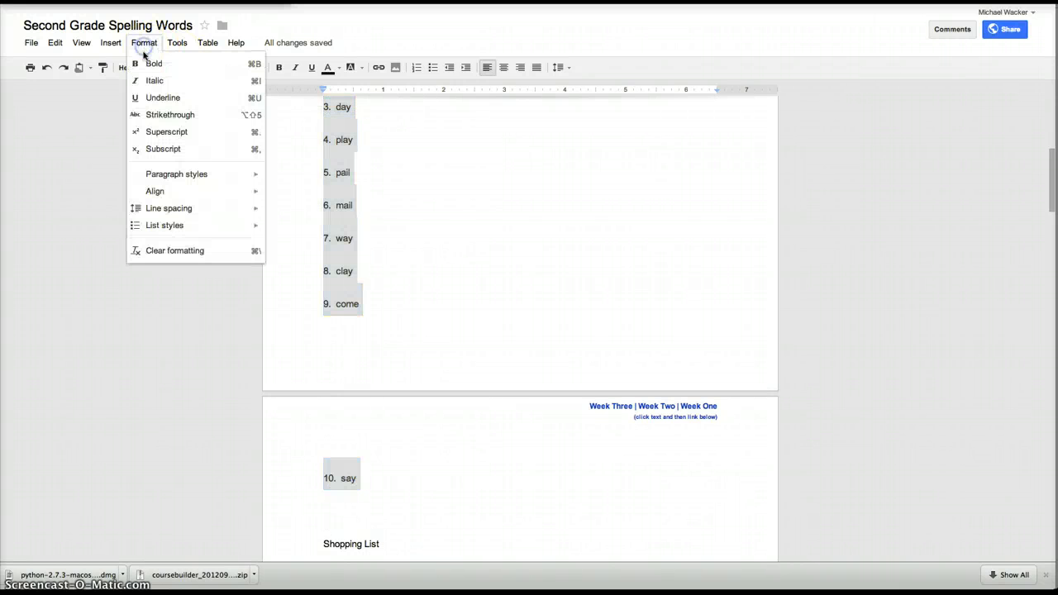
click(153, 173)
click(169, 250)
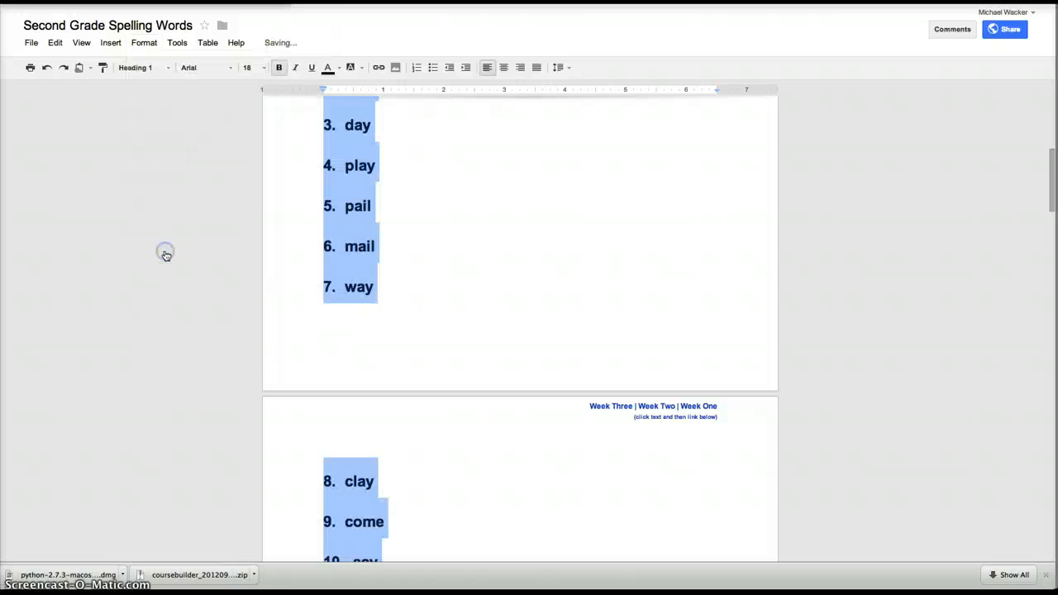
- Apply the Normal text style to Week Four's numbered pre-test word list
click(148, 71)
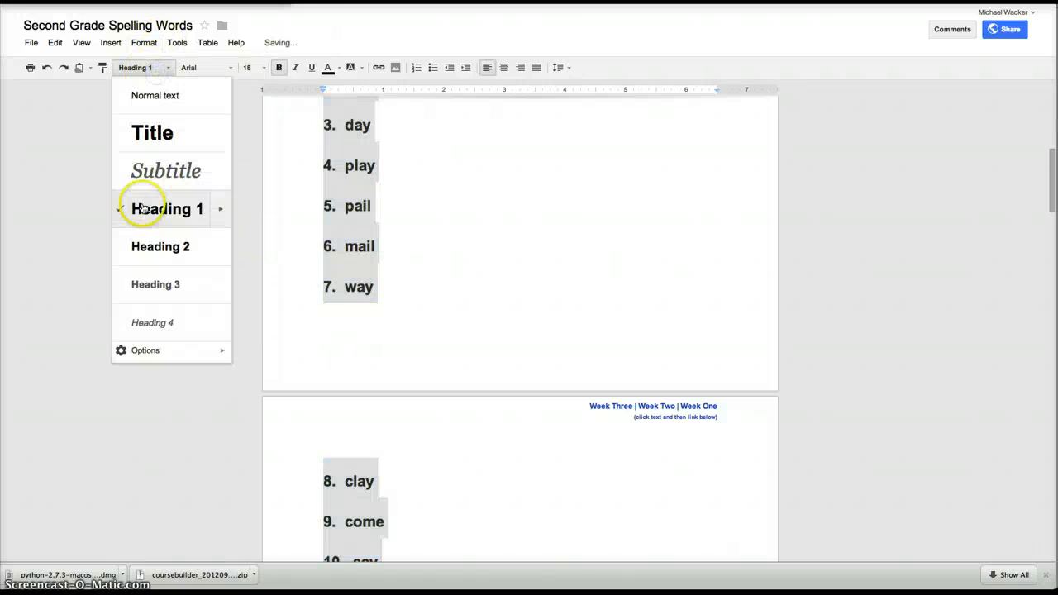
click(148, 93)
click(385, 199)
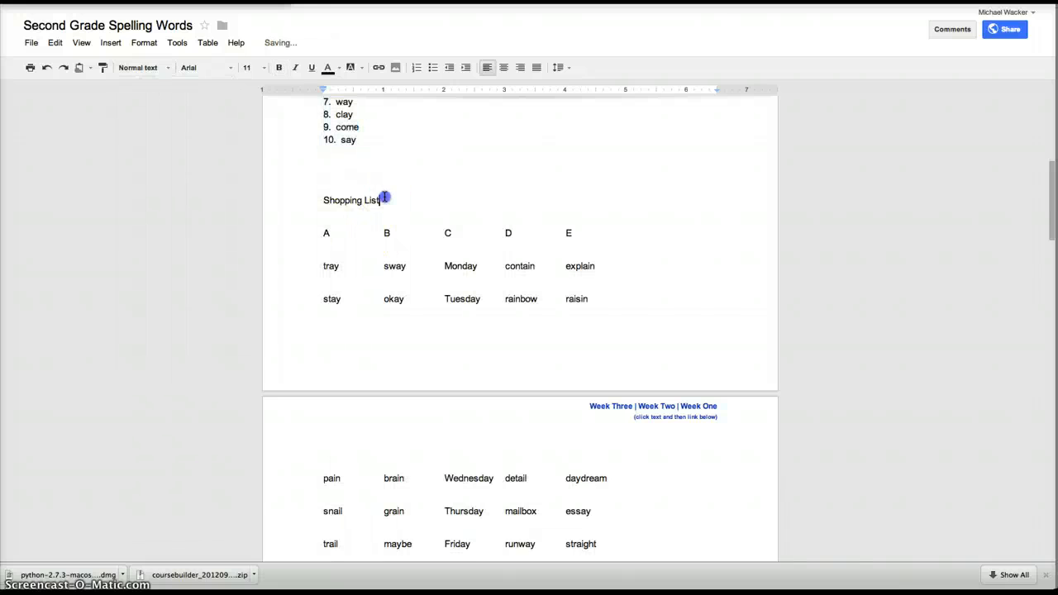
- Remove the extra blank lines above Pre-Test Words and above Shopping List in the Week Four section
scroll(382, 200, up, 7)
scroll(381, 201, up, 1)
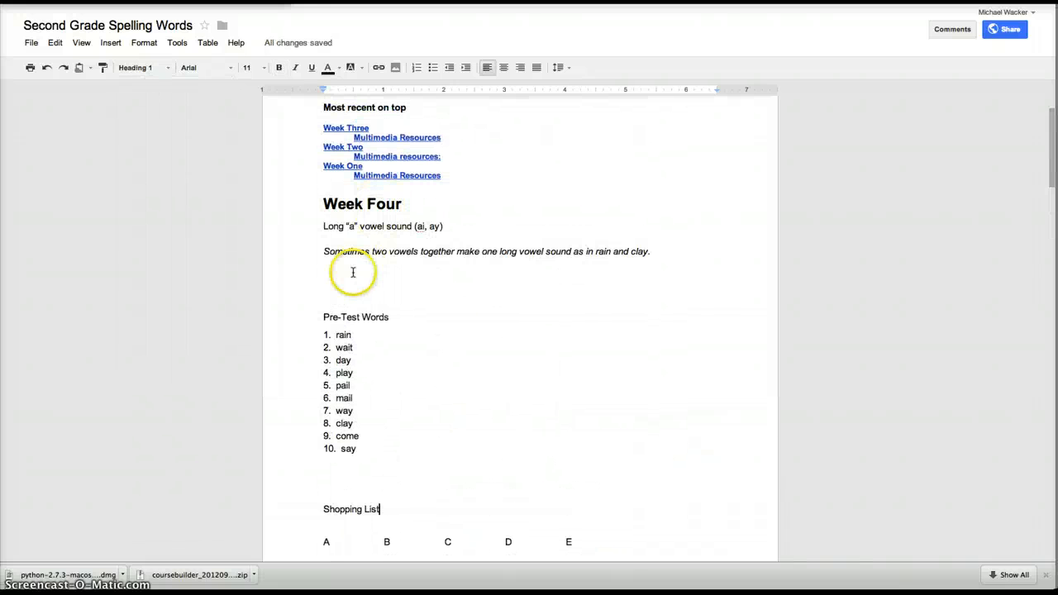
key(BackSpace)
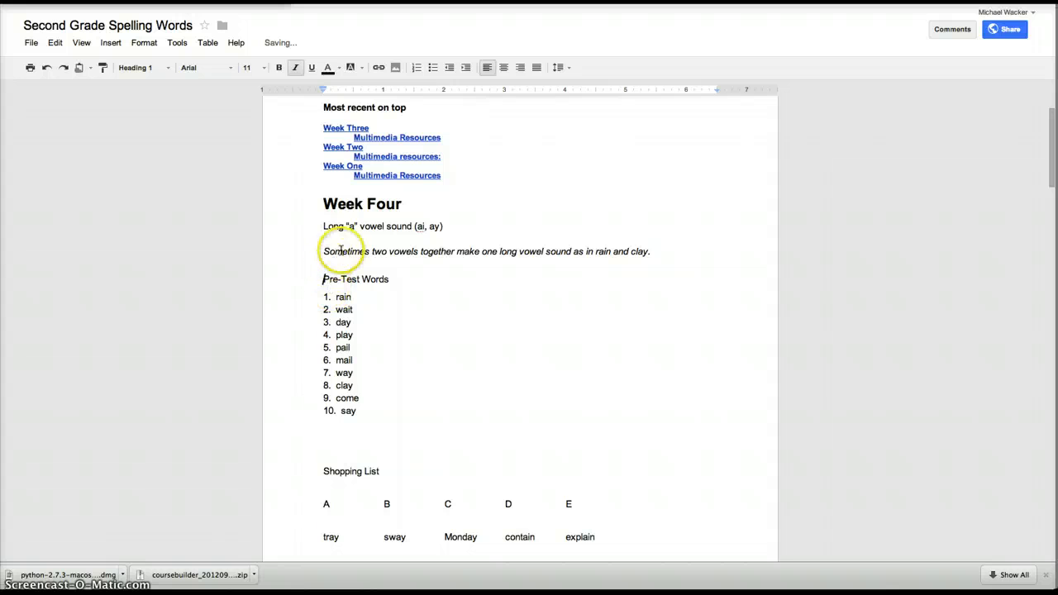
click(321, 437)
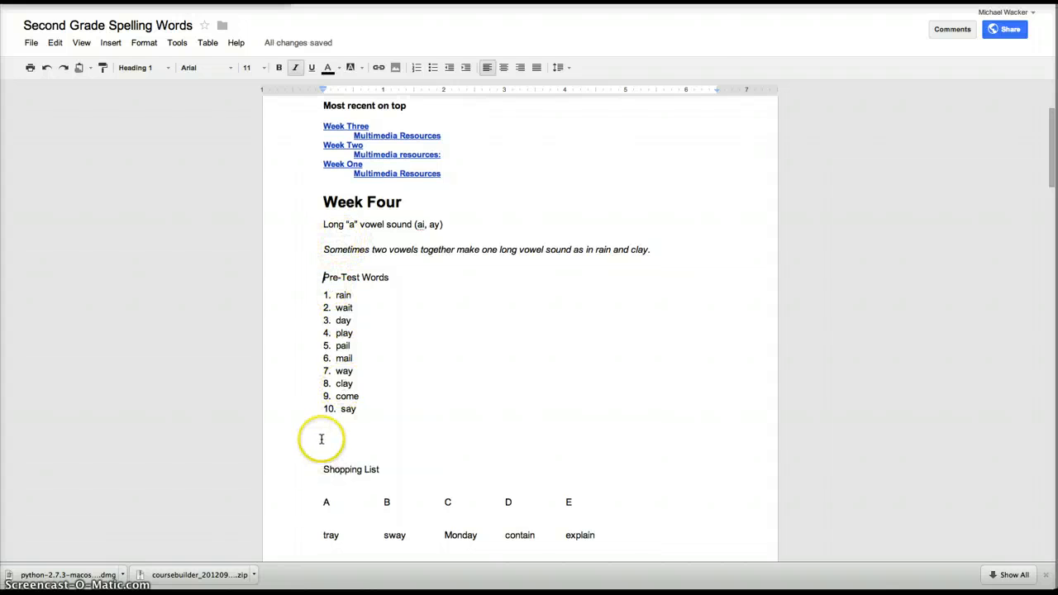
key(BackSpace)
key(BackSpace)
click(329, 464)
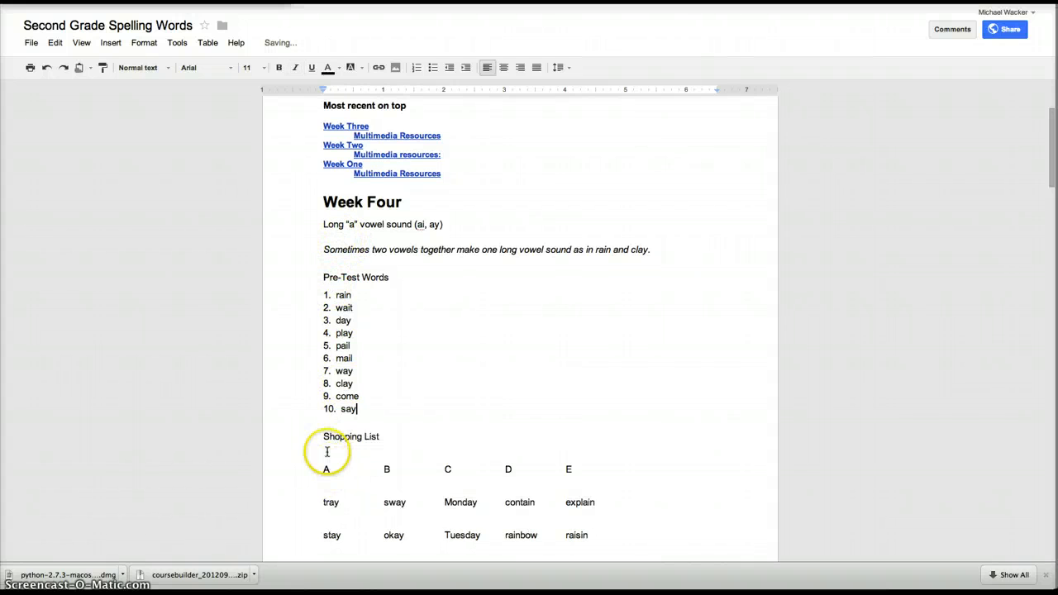
scroll(326, 450, down, 5)
scroll(329, 414, down, 5)
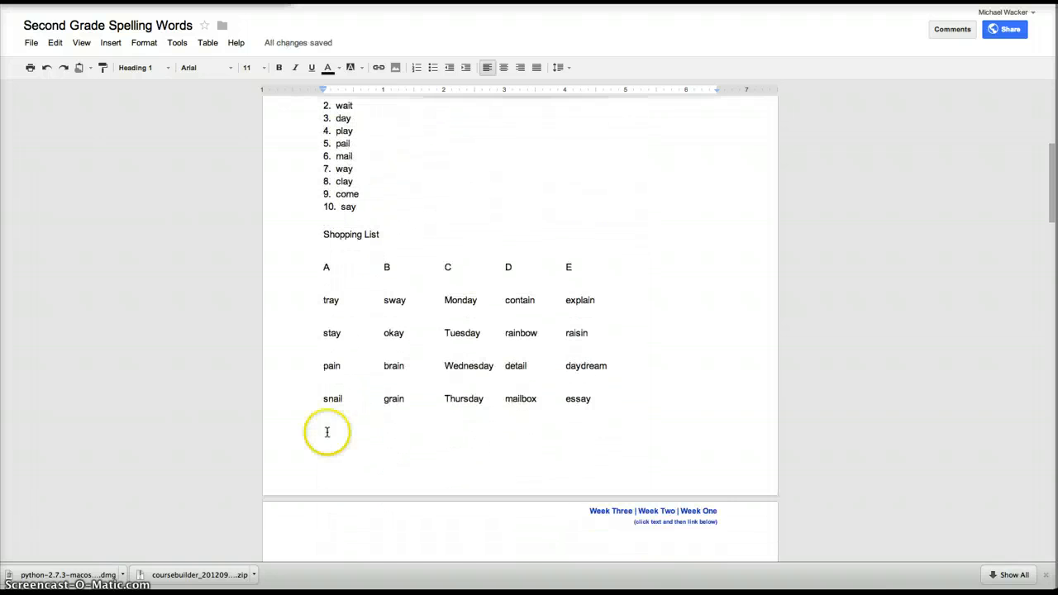
scroll(333, 380, down, 10)
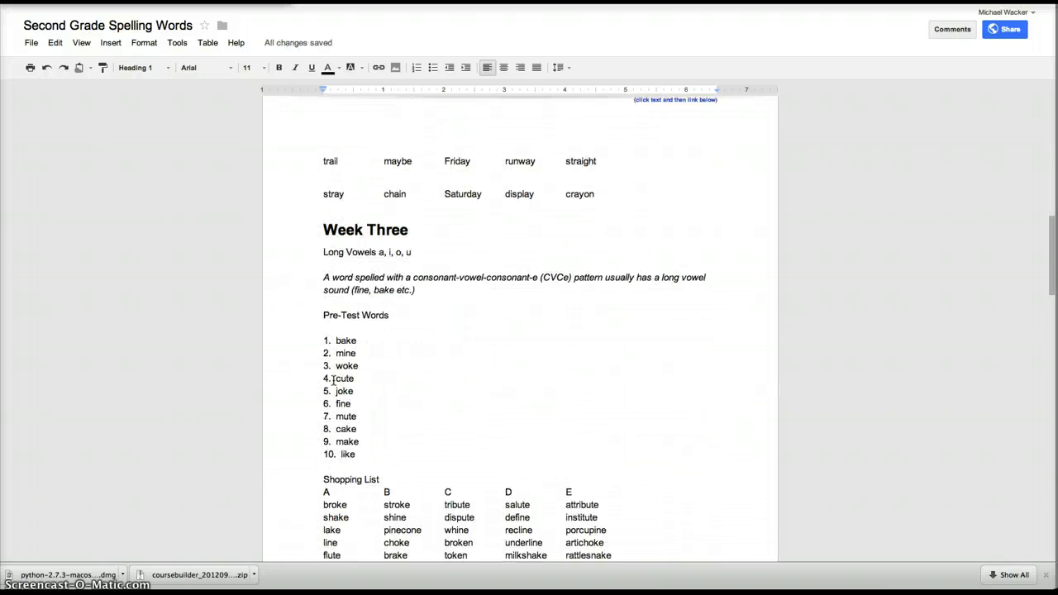
click(329, 405)
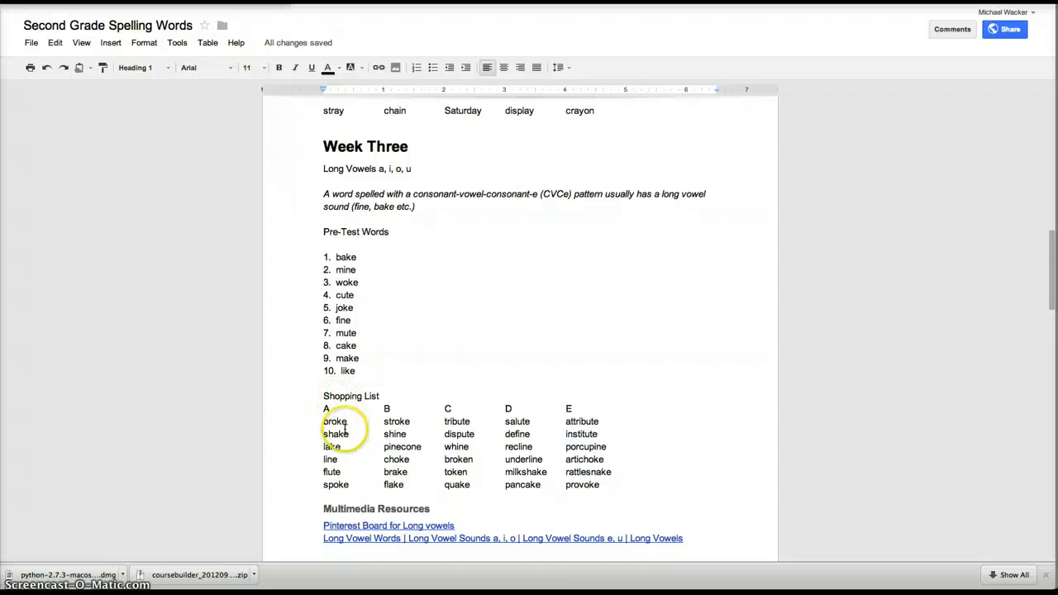
scroll(351, 419, up, 10)
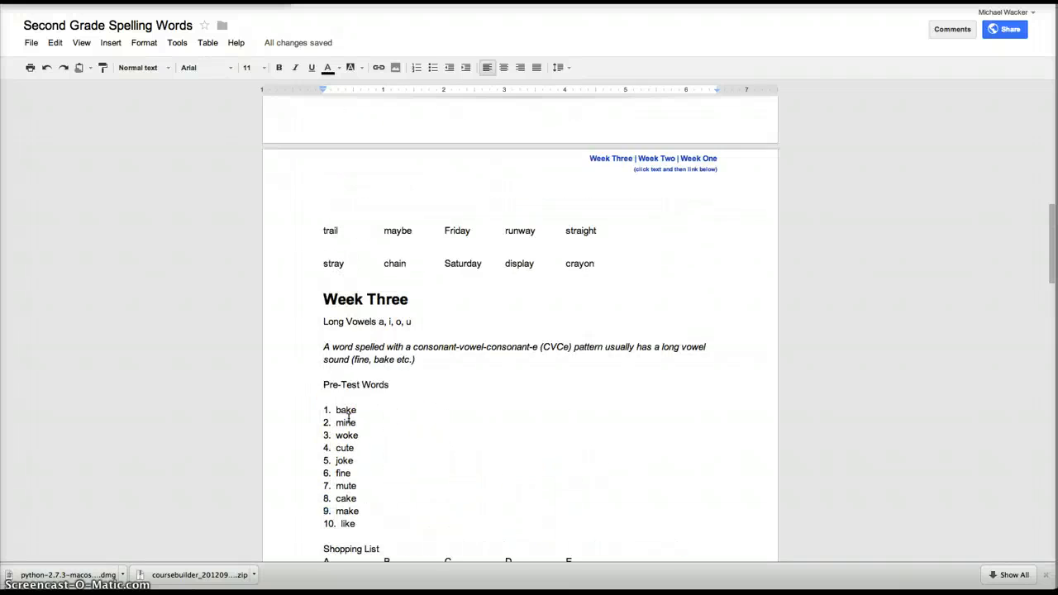
click(341, 229)
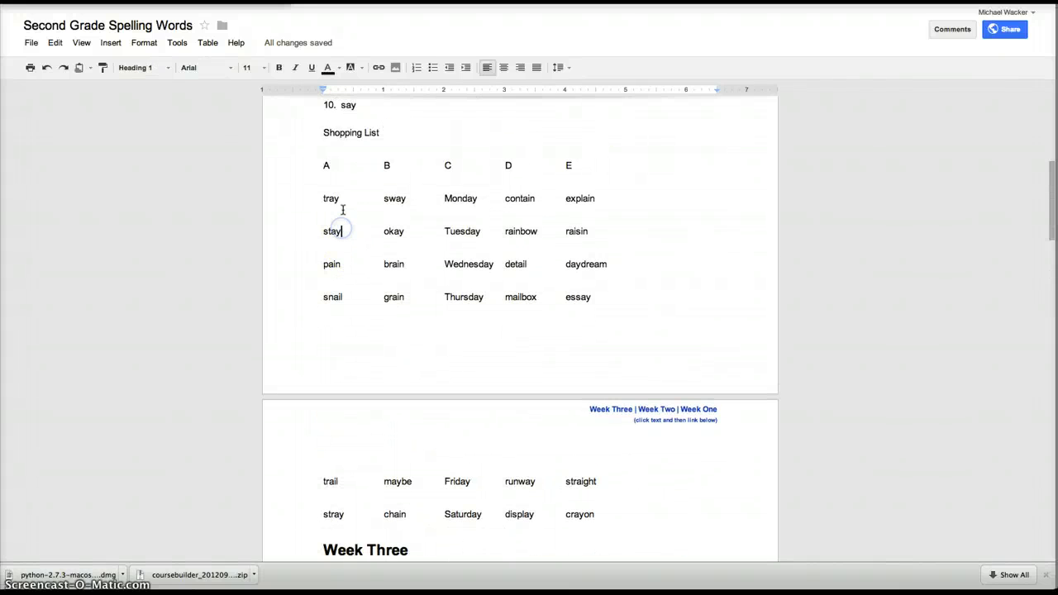
right_click(342, 210)
click(325, 269)
- Insert a 5 x 8 table on a new blank line below Week Four's Shopping List heading
click(321, 162)
key(Return)
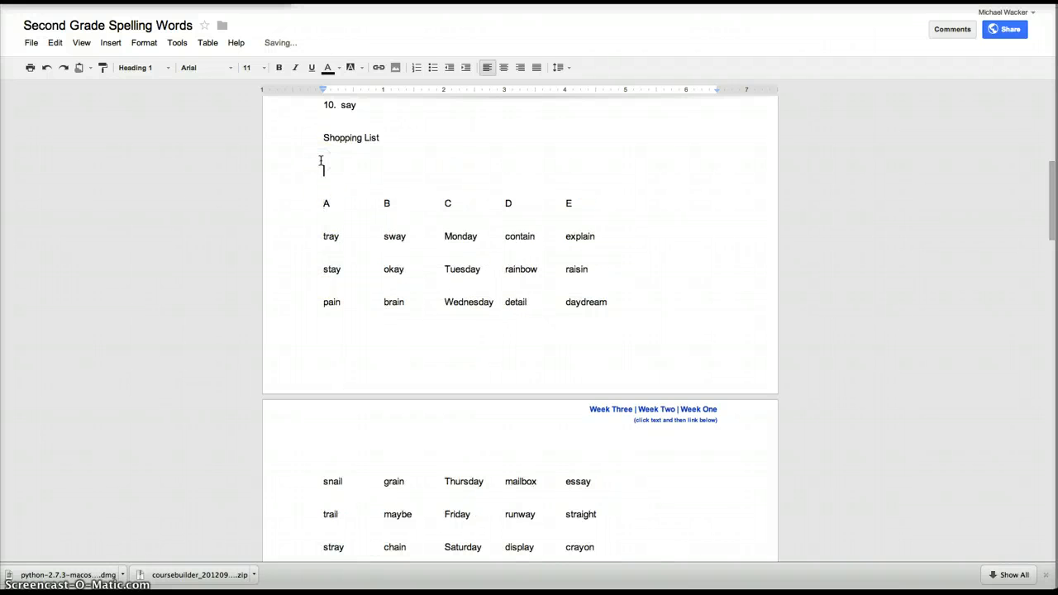
click(210, 48)
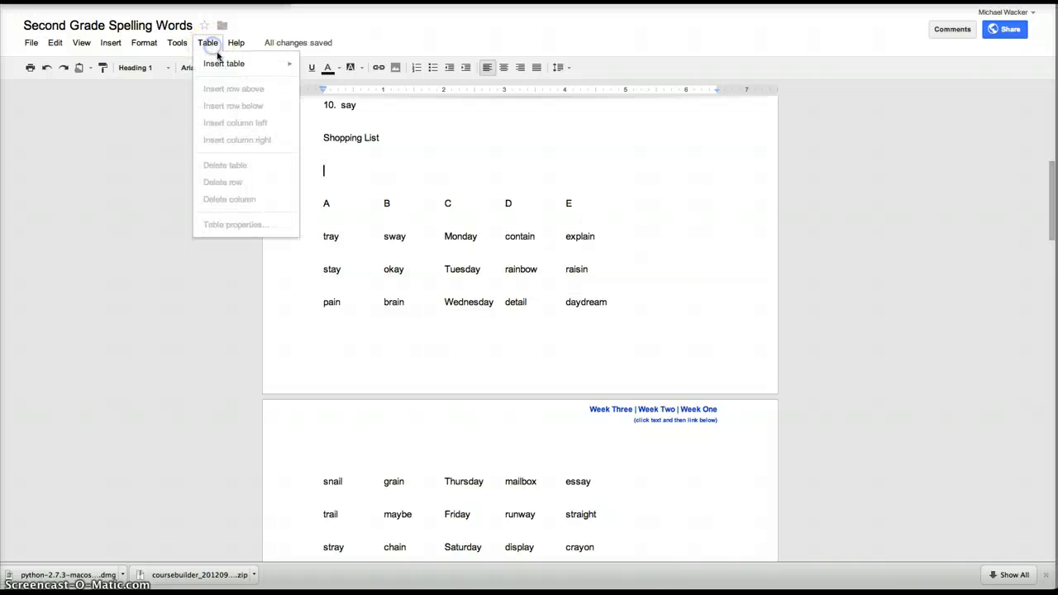
mouse_move(245, 63)
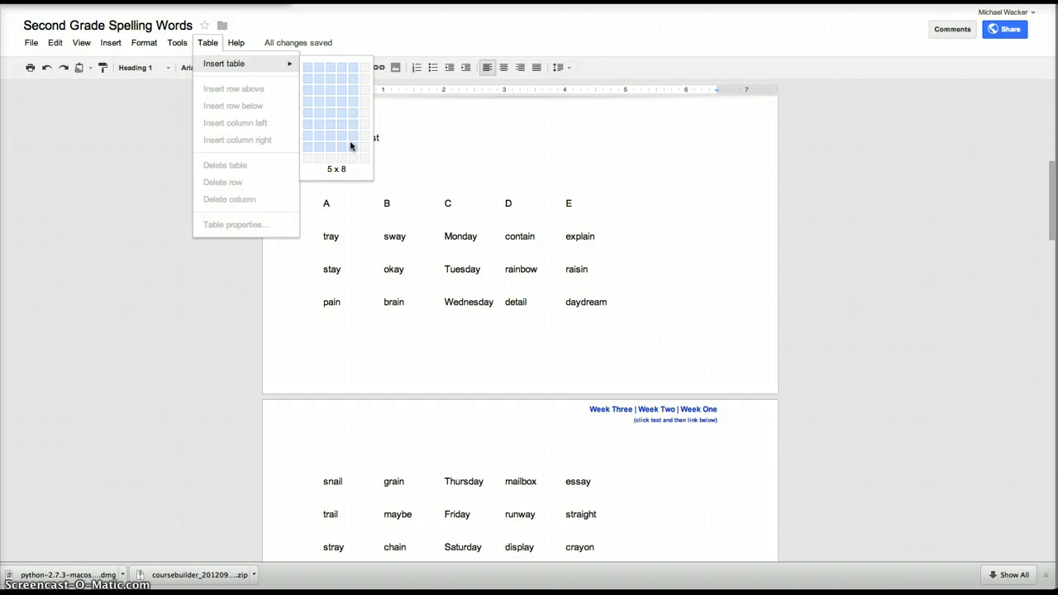
click(351, 150)
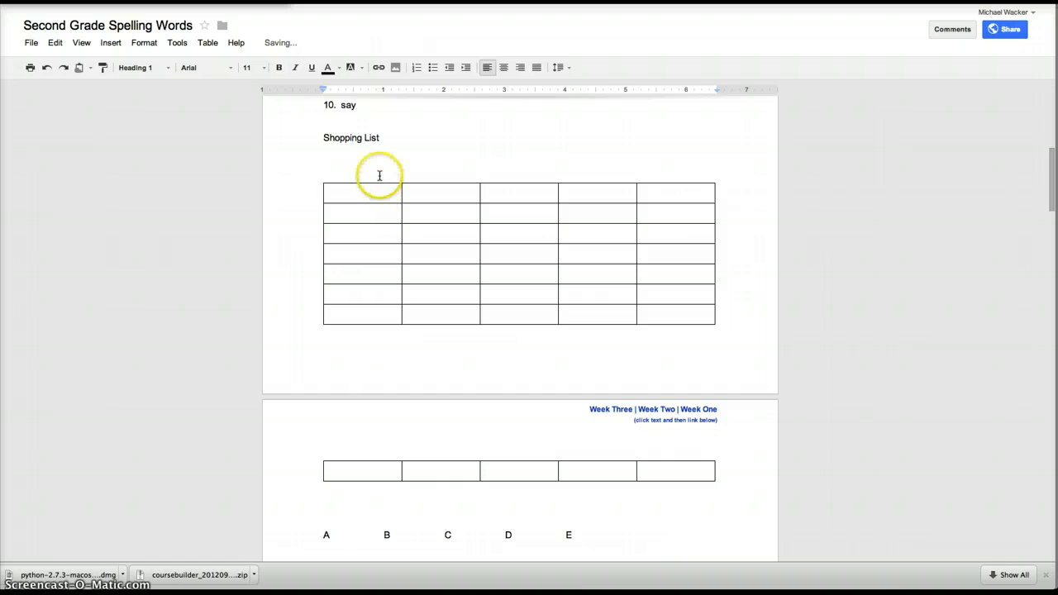
- Fill the table's first row with the column labels A, B, C, D and E
click(359, 471)
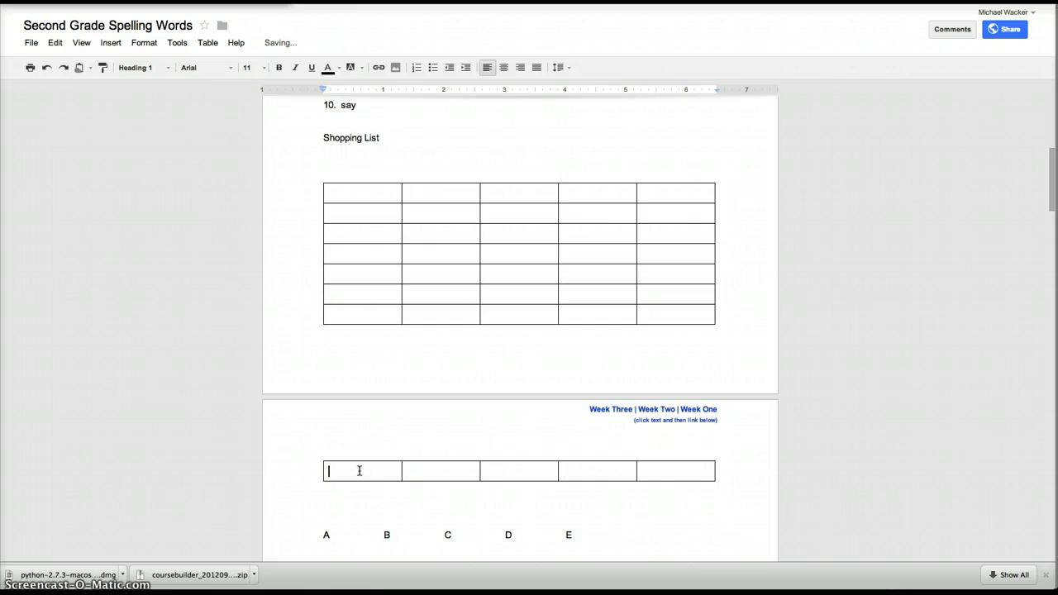
click(344, 190)
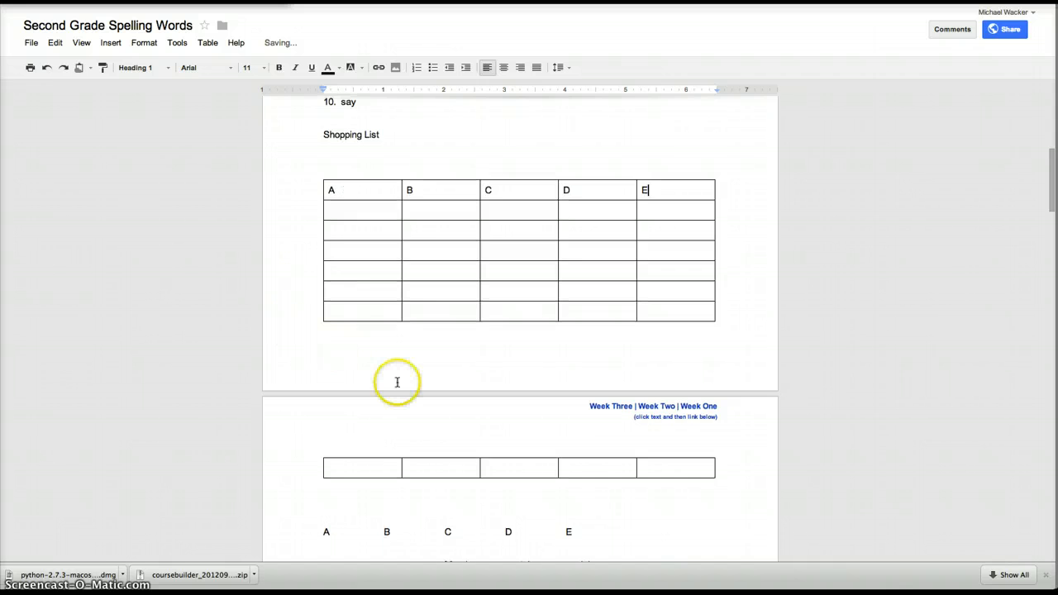
- Move the word "tray" from the plain list below into the first empty cell of the Shopping List table's column A
scroll(396, 383, down, 5)
click(329, 389)
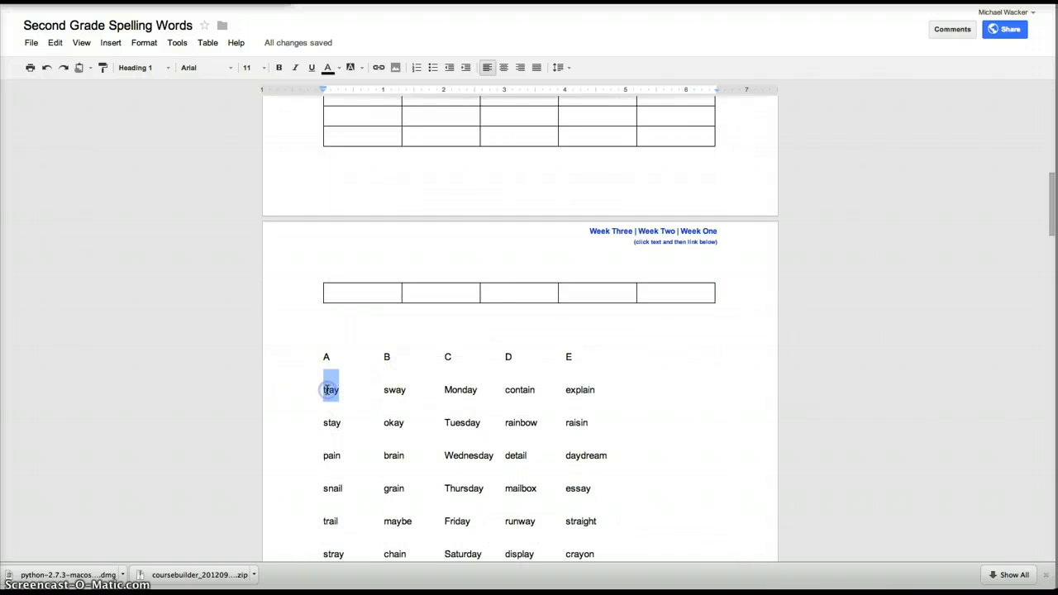
scroll(330, 387, up, 3)
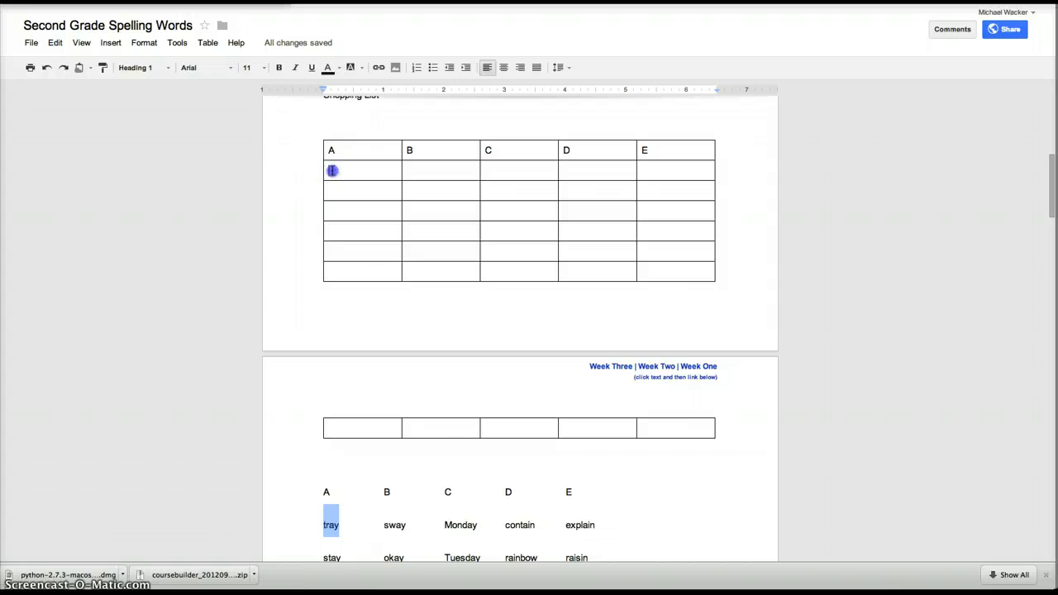
drag(332, 171, 335, 170)
- Move "sway" and "Monday" from the plain list into the table's second row, under columns B and C
click(394, 526)
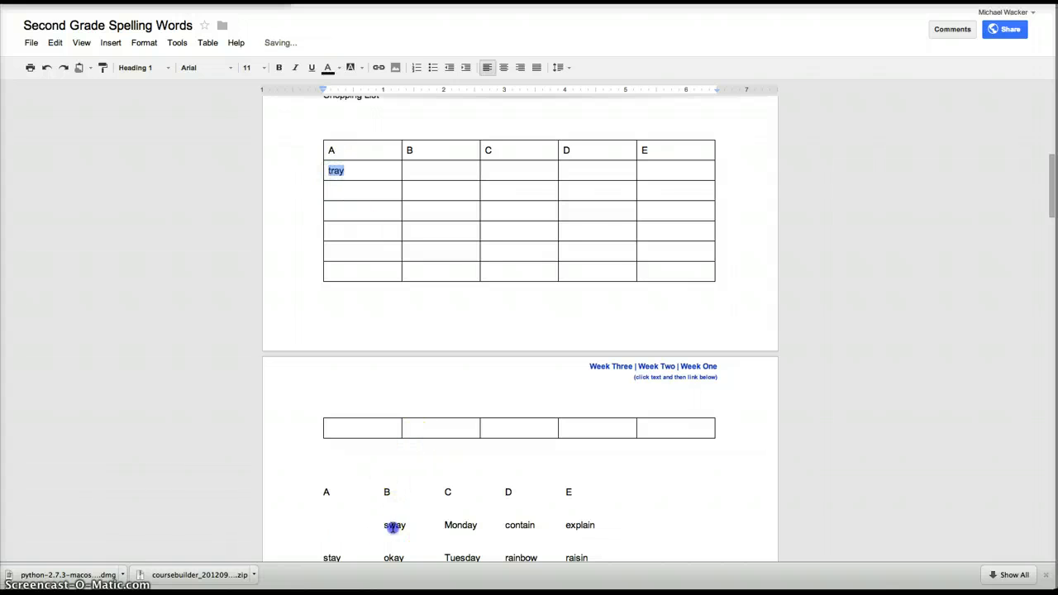
drag(393, 526, 421, 168)
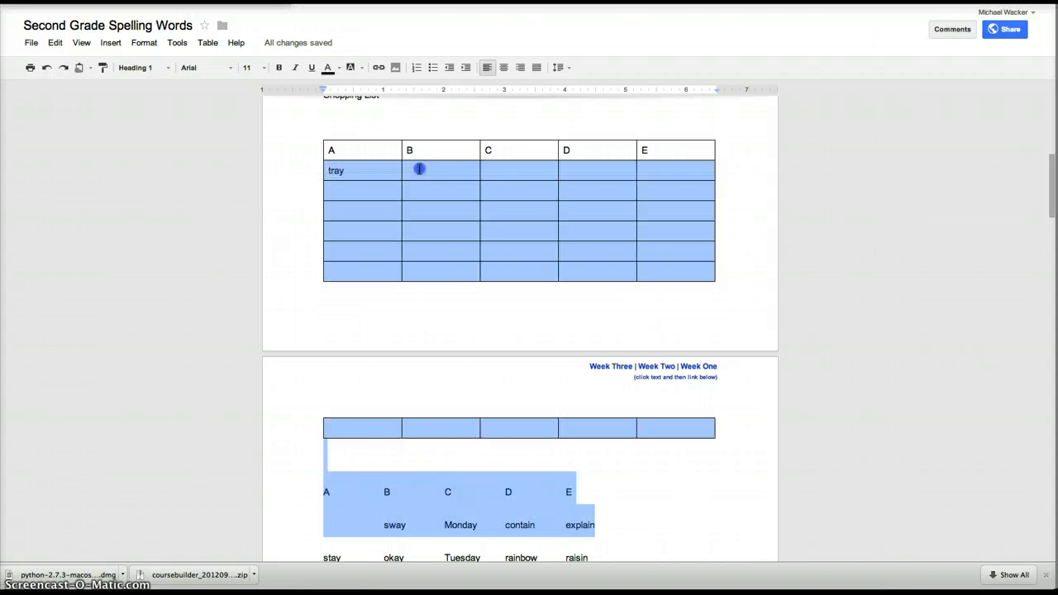
click(408, 549)
click(395, 480)
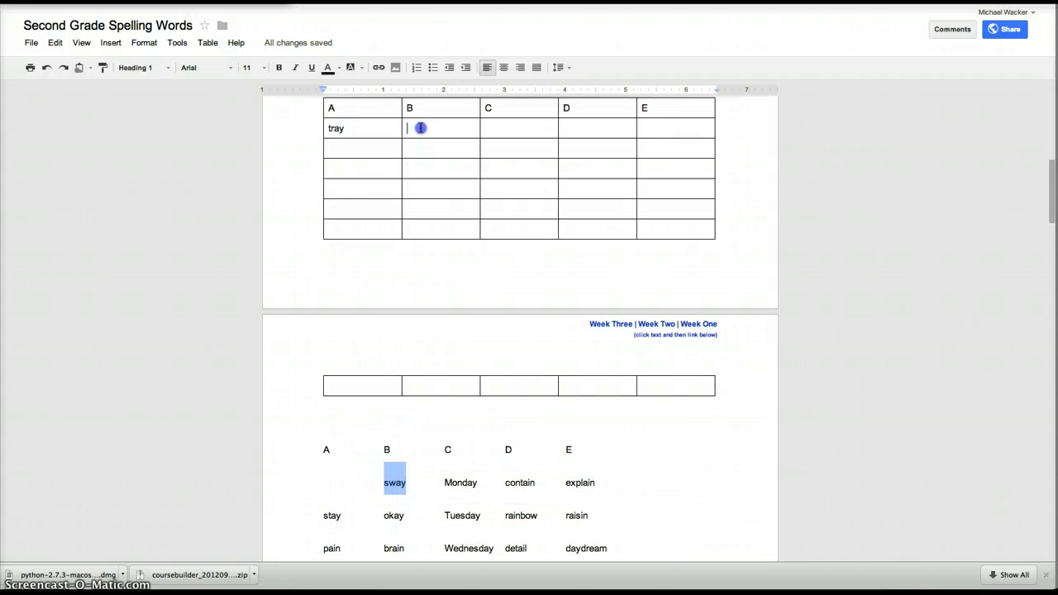
drag(420, 128, 420, 128)
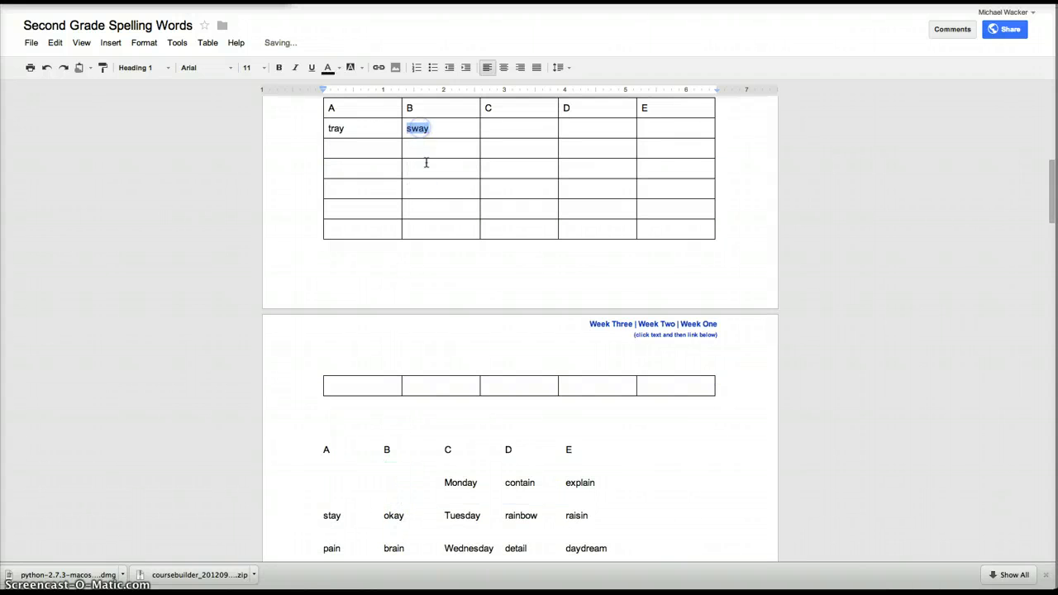
double_click(463, 483)
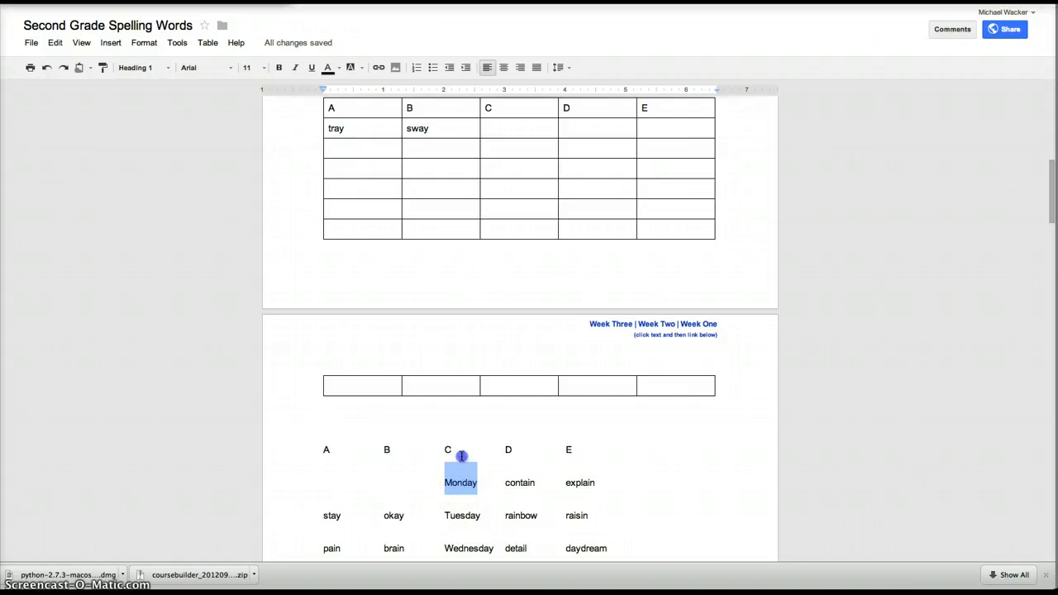
drag(492, 129, 492, 130)
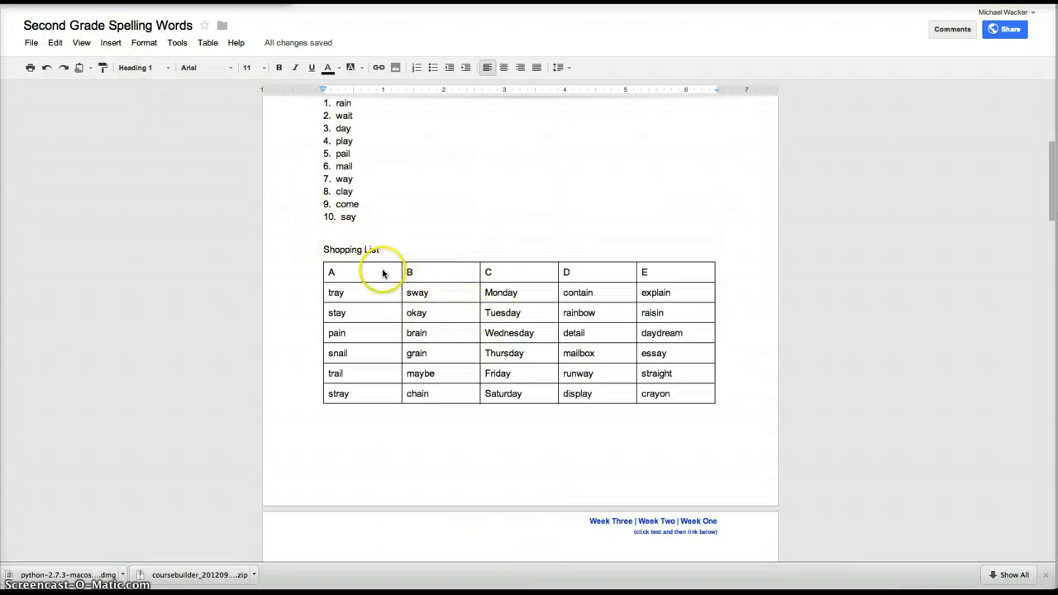
- Set the Shopping List table's border to 0 pt and its cell vertical alignment to Center
scroll(383, 273, up, 2)
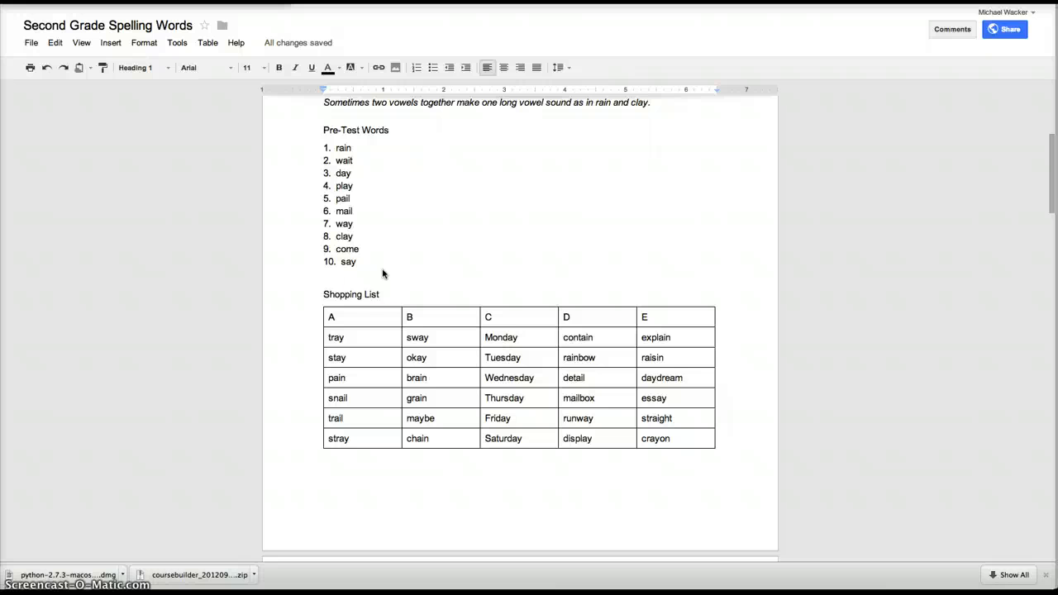
click(376, 299)
scroll(371, 308, up, 2)
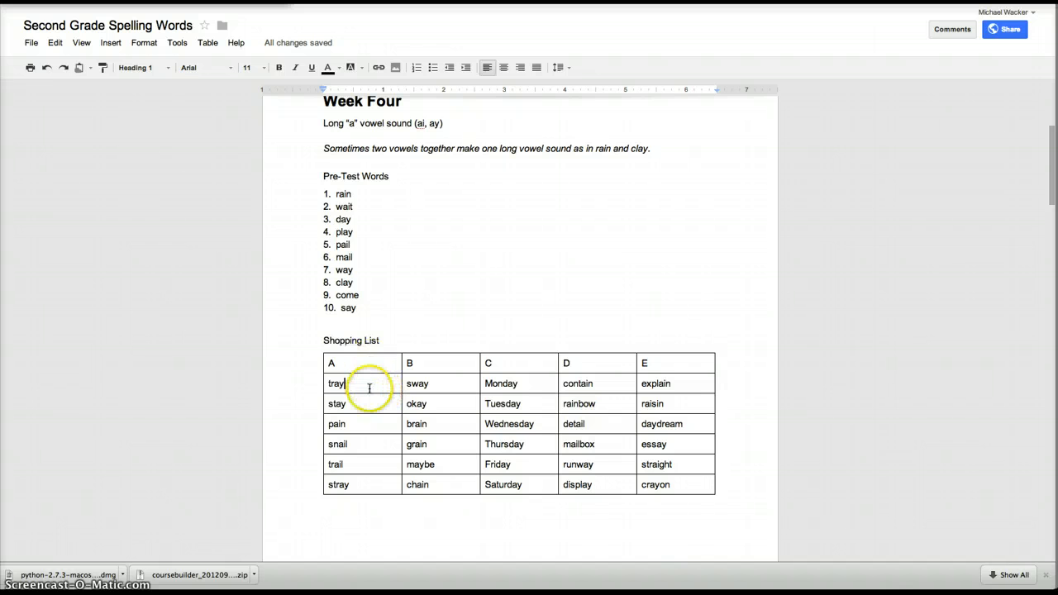
right_click(370, 390)
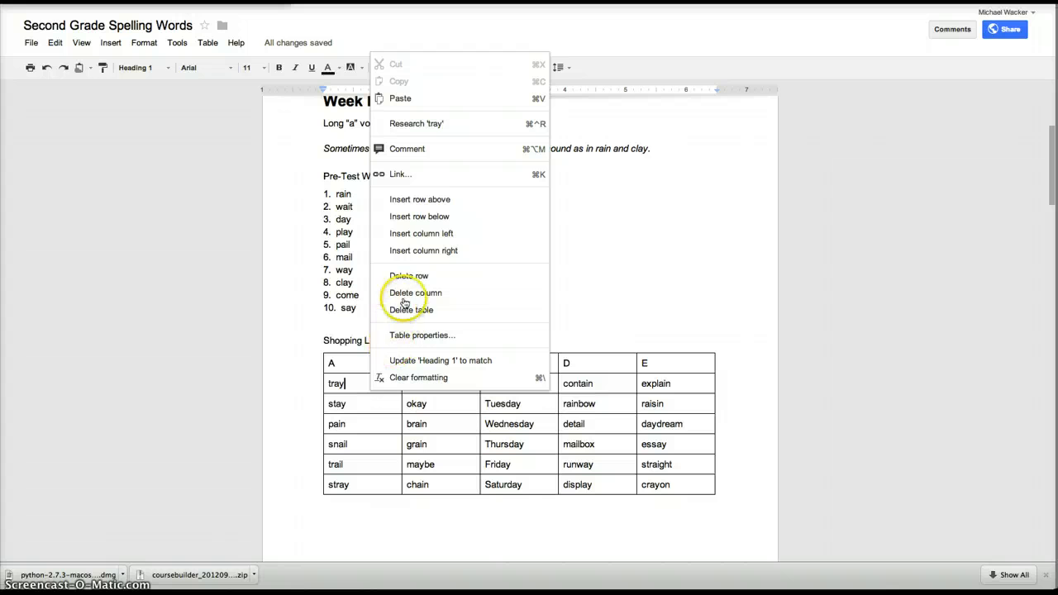
click(401, 335)
click(474, 241)
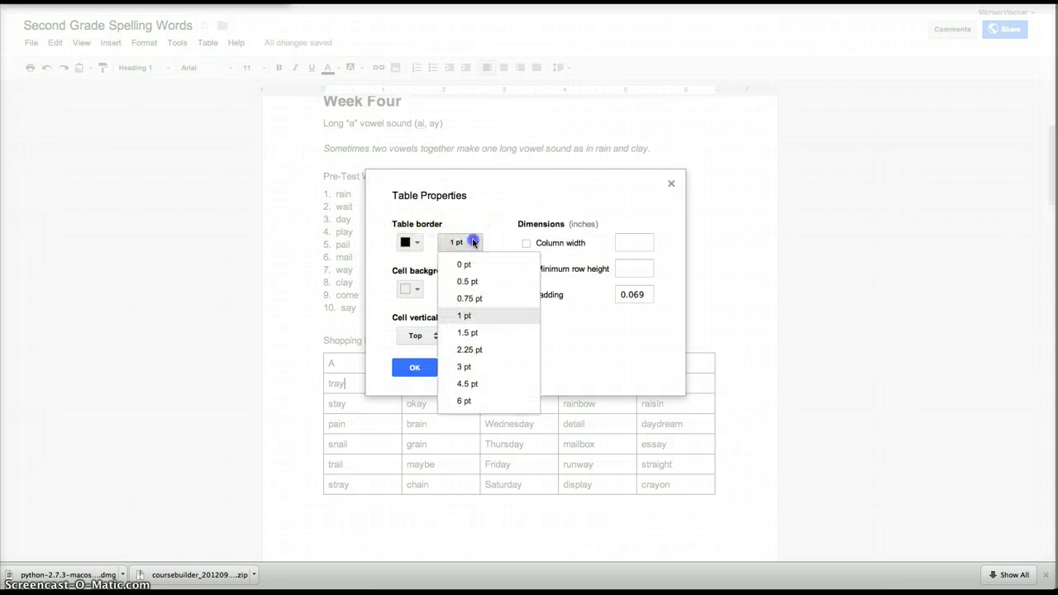
click(465, 265)
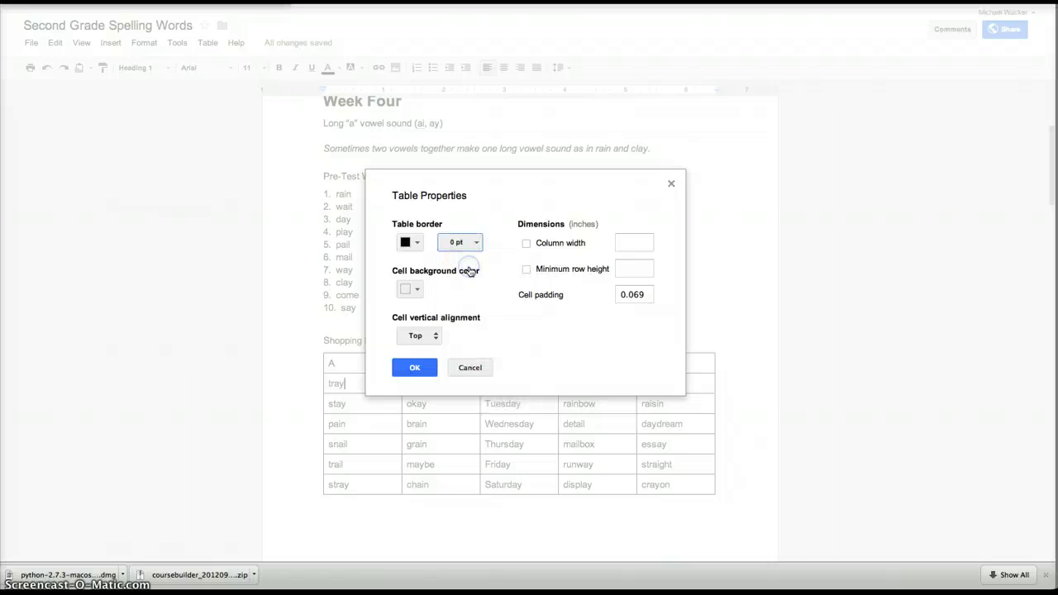
click(420, 335)
click(427, 352)
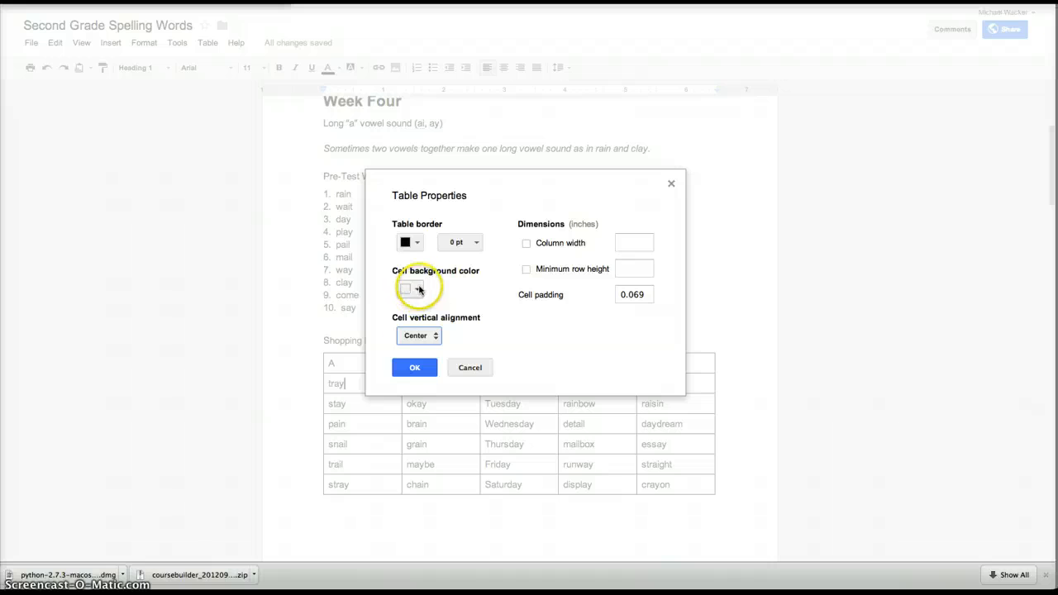
click(413, 369)
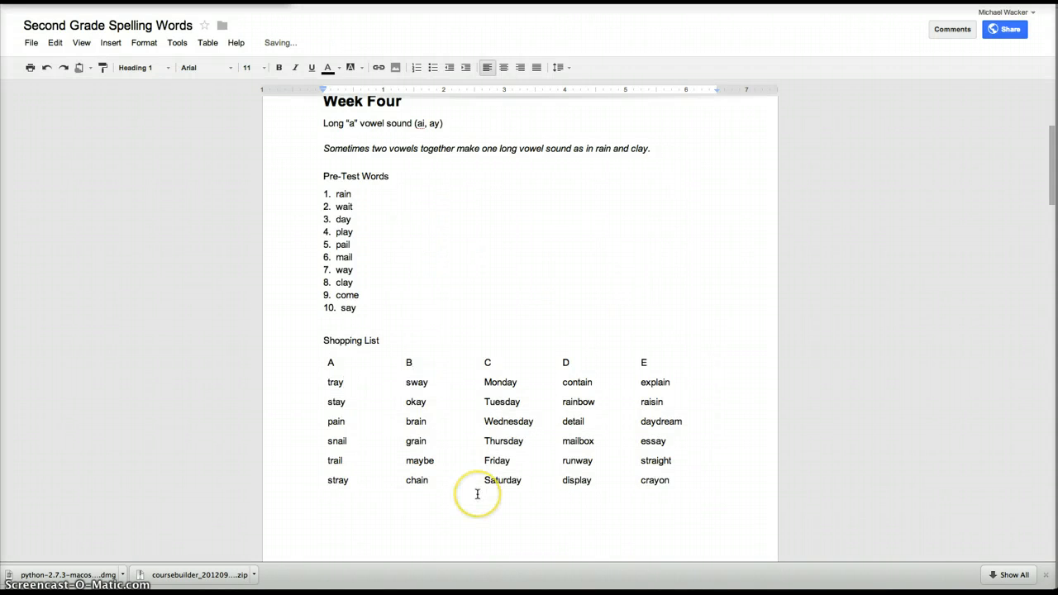
- Delete the "Multimedia resources:" entry under Week Two from the table of contents
scroll(434, 363, down, 1)
scroll(438, 373, up, 3)
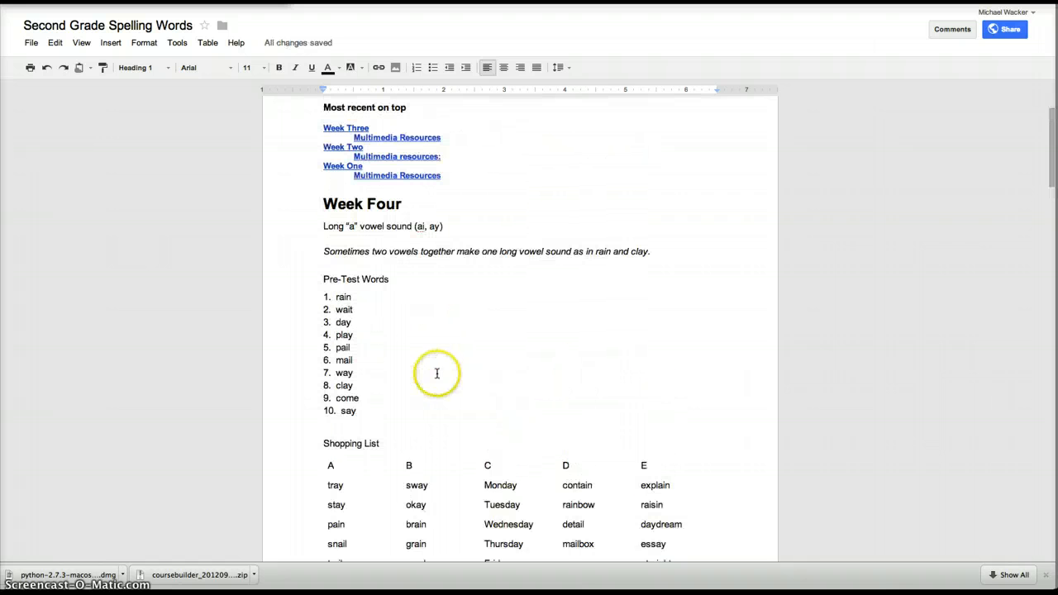
scroll(437, 374, up, 1)
click(348, 259)
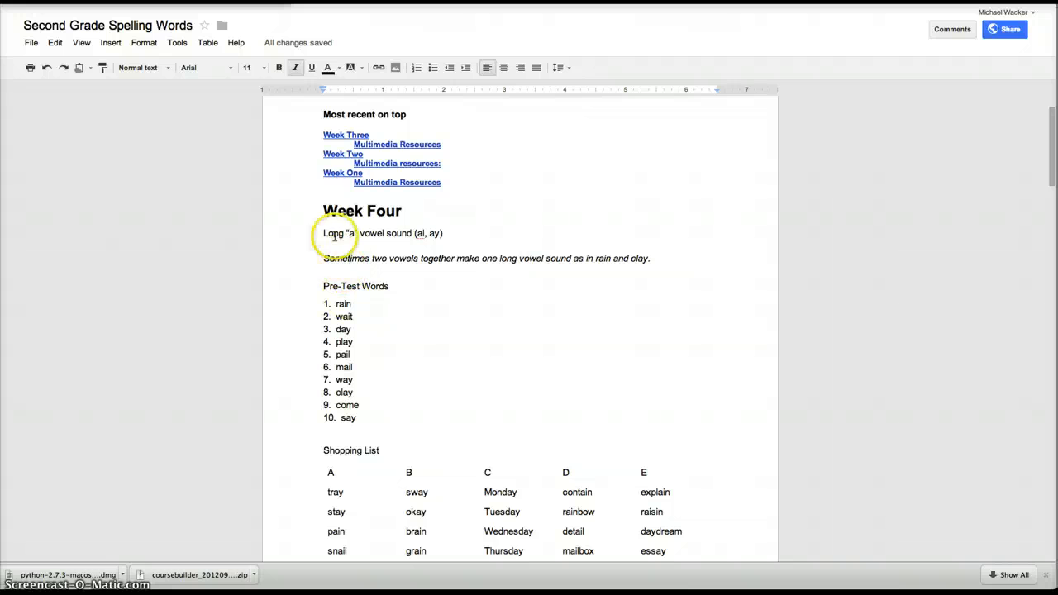
scroll(397, 198, up, 2)
click(392, 212)
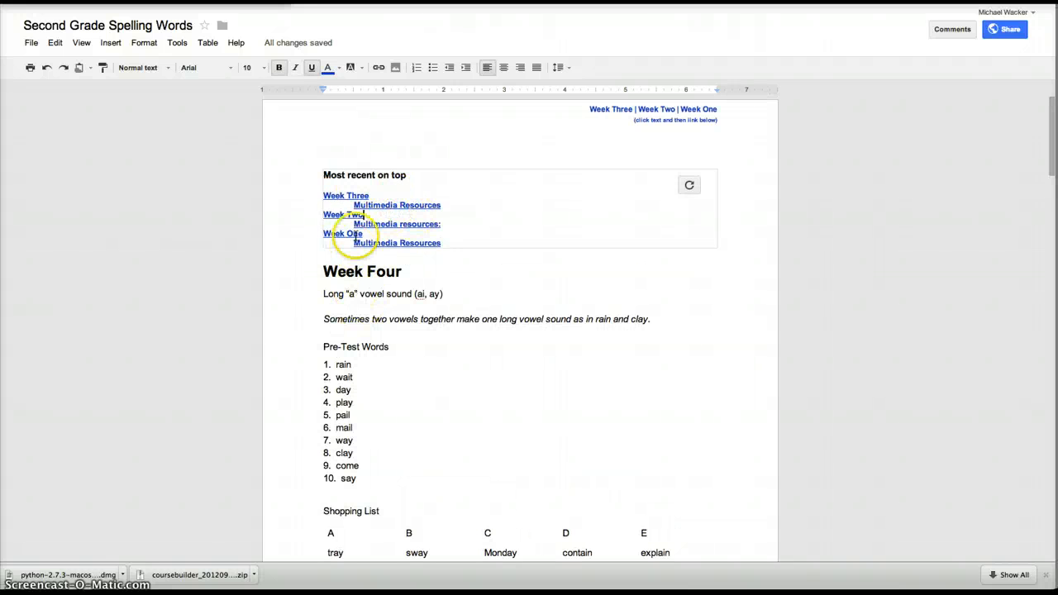
click(437, 232)
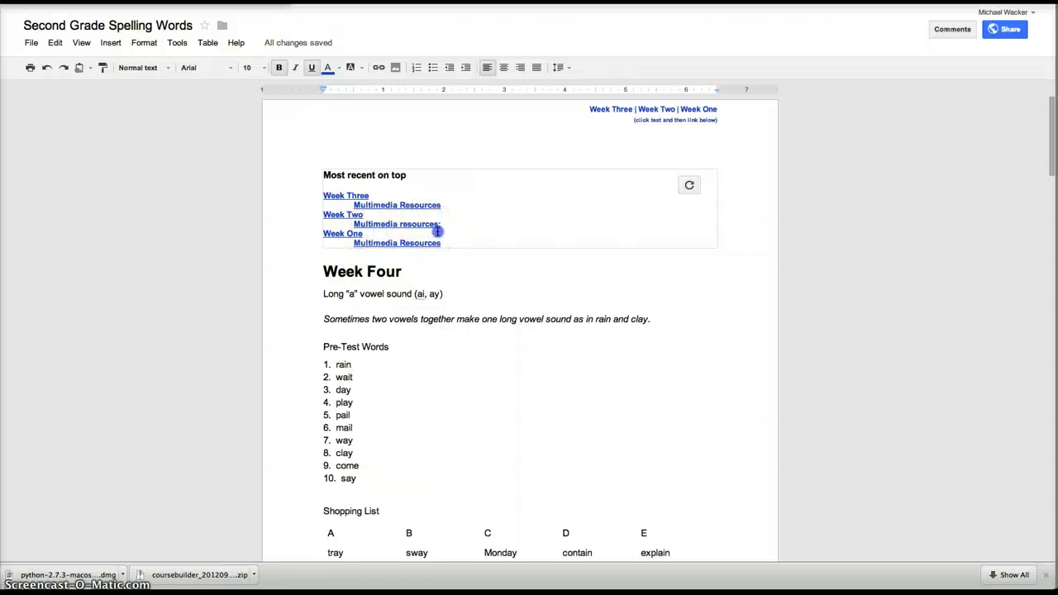
drag(439, 225, 342, 221)
key(BackSpace)
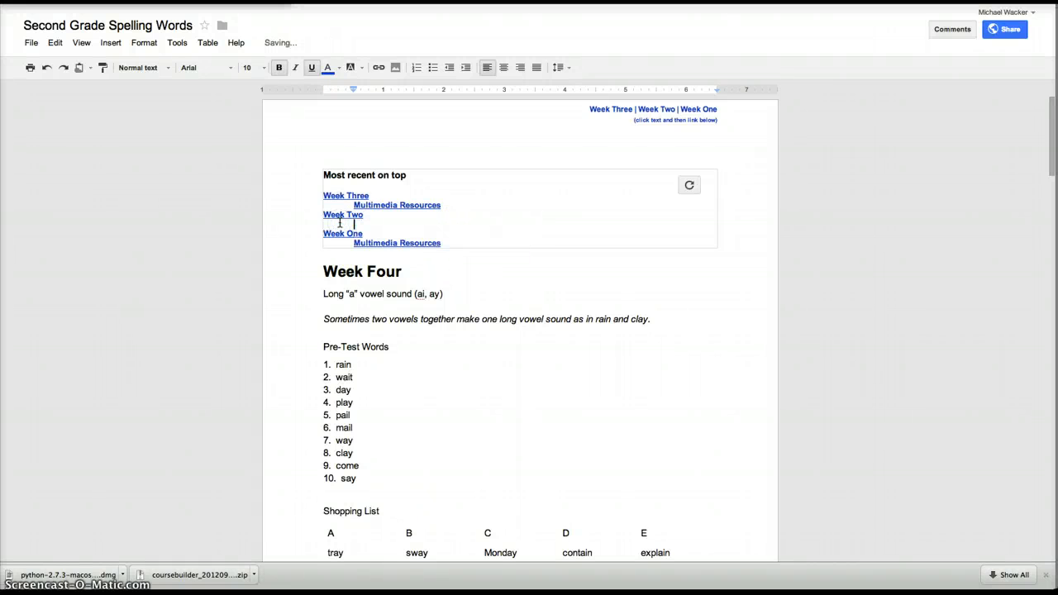
key(BackSpace)
- Delete the "Multimedia Resources" entries under Week Three and Week One from the table of contents, keeping the Week Two entry
drag(446, 206, 361, 204)
key(BackSpace)
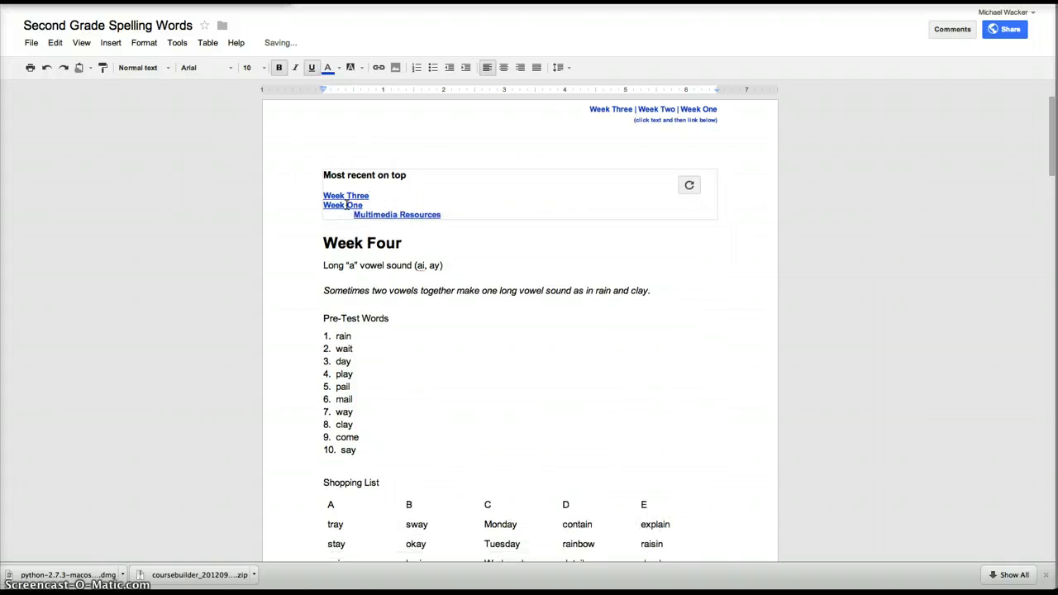
key(ctrl+z)
click(443, 198)
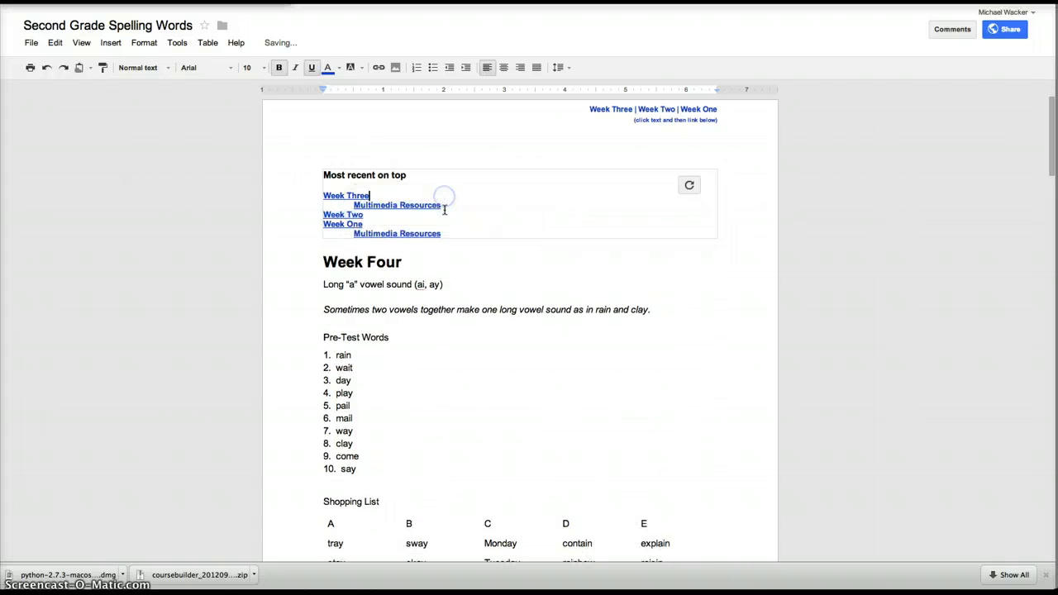
drag(382, 210, 368, 209)
click(450, 189)
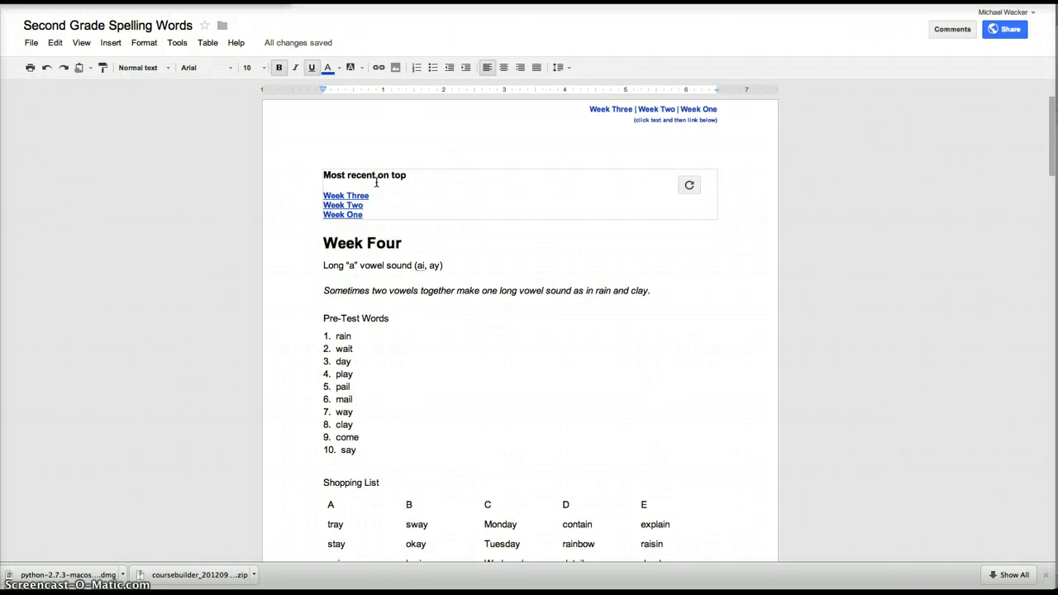
- Update the table of contents from the document's headings, including the Week Four heading
click(323, 237)
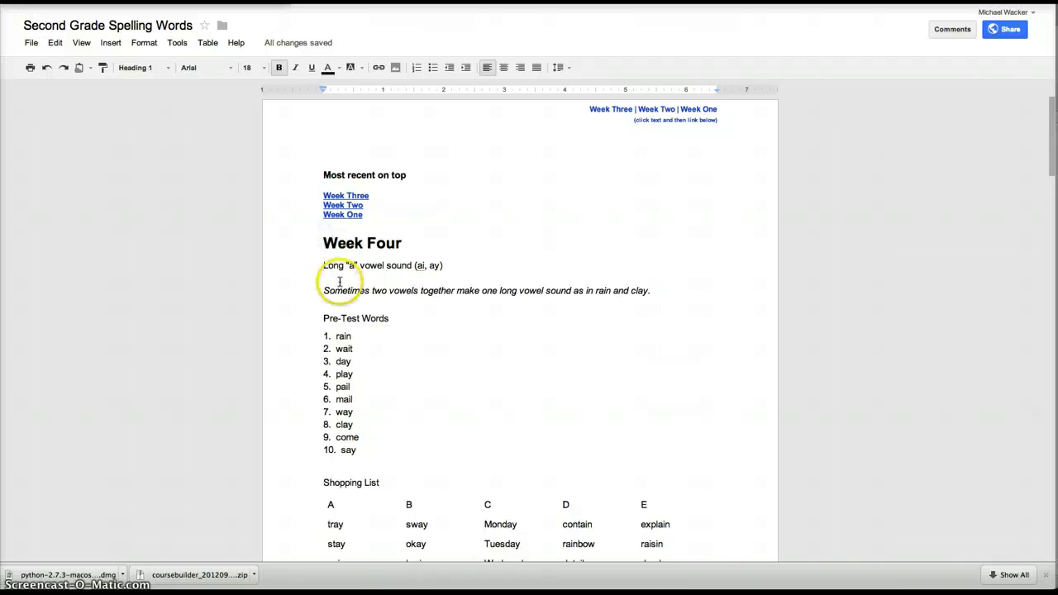
double_click(378, 212)
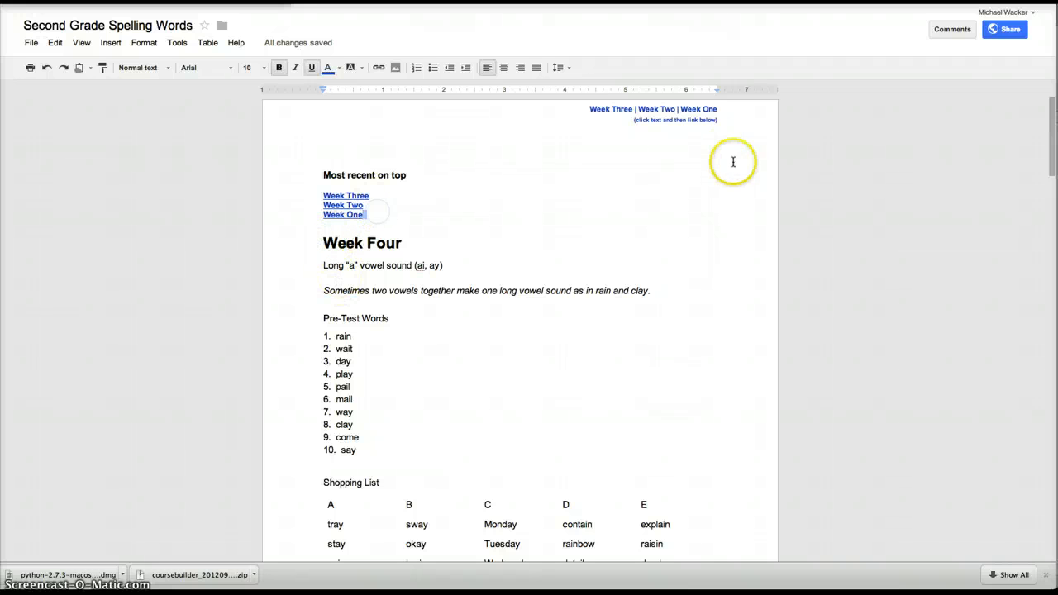
double_click(385, 243)
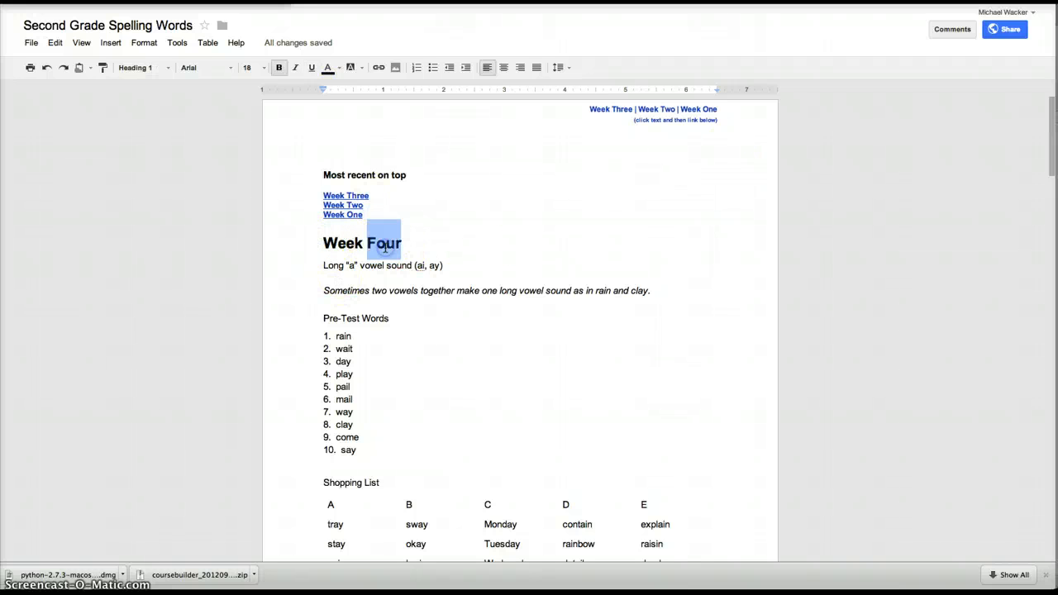
click(385, 246)
click(626, 162)
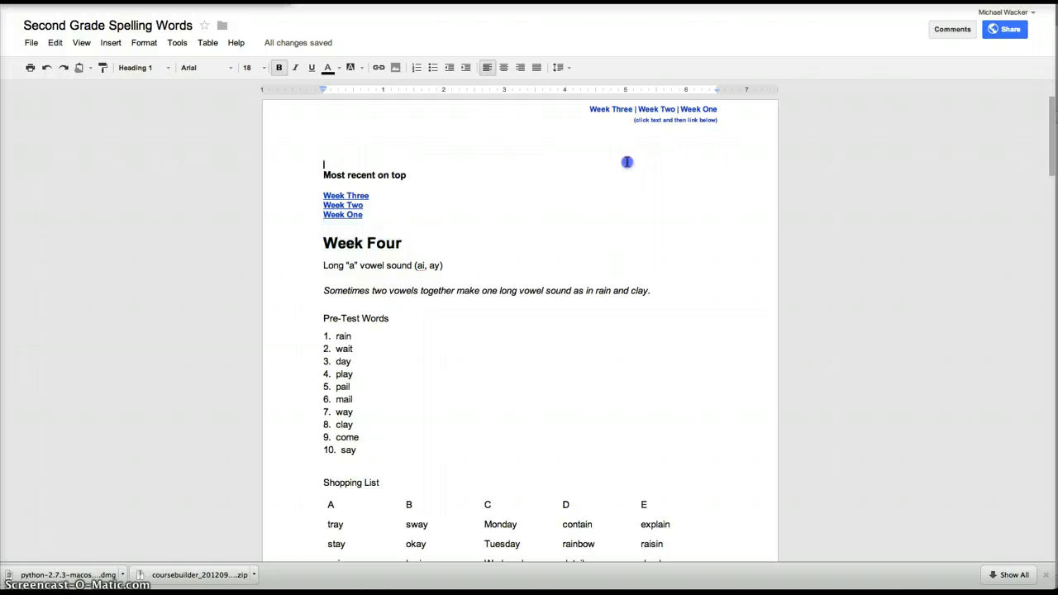
click(688, 187)
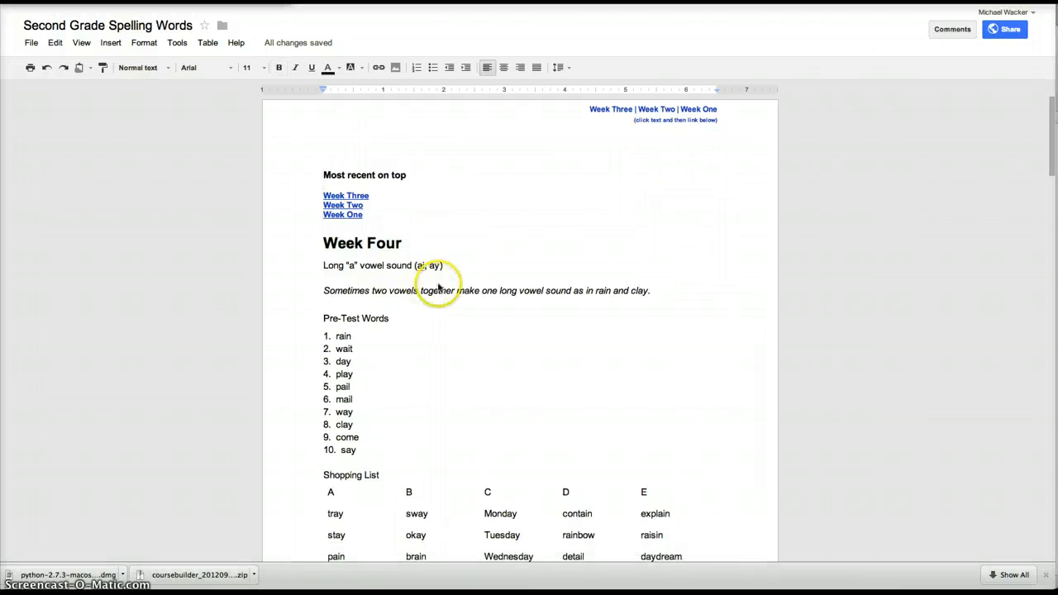
click(435, 200)
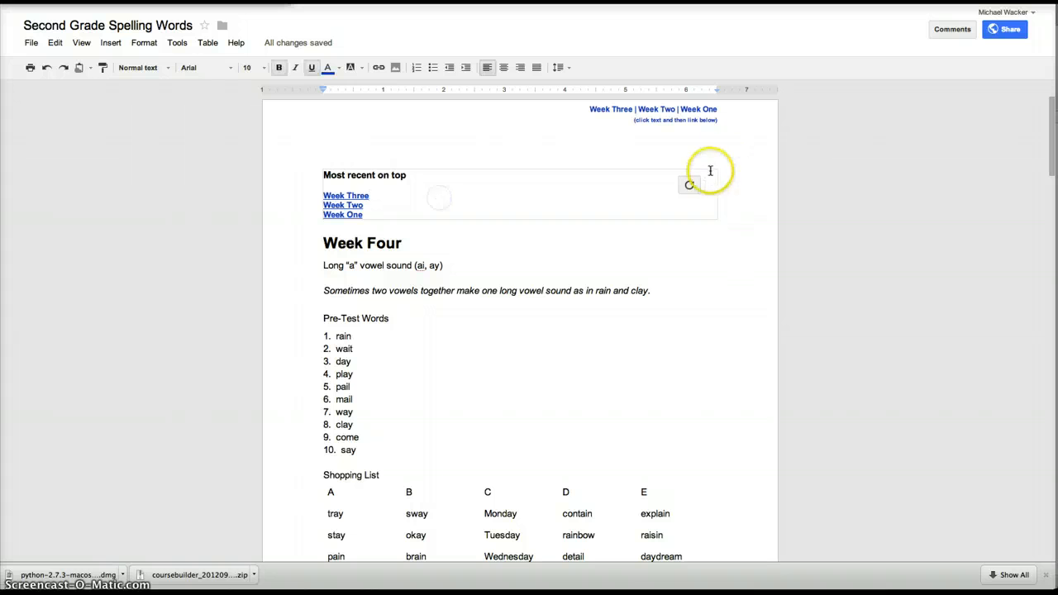
click(691, 187)
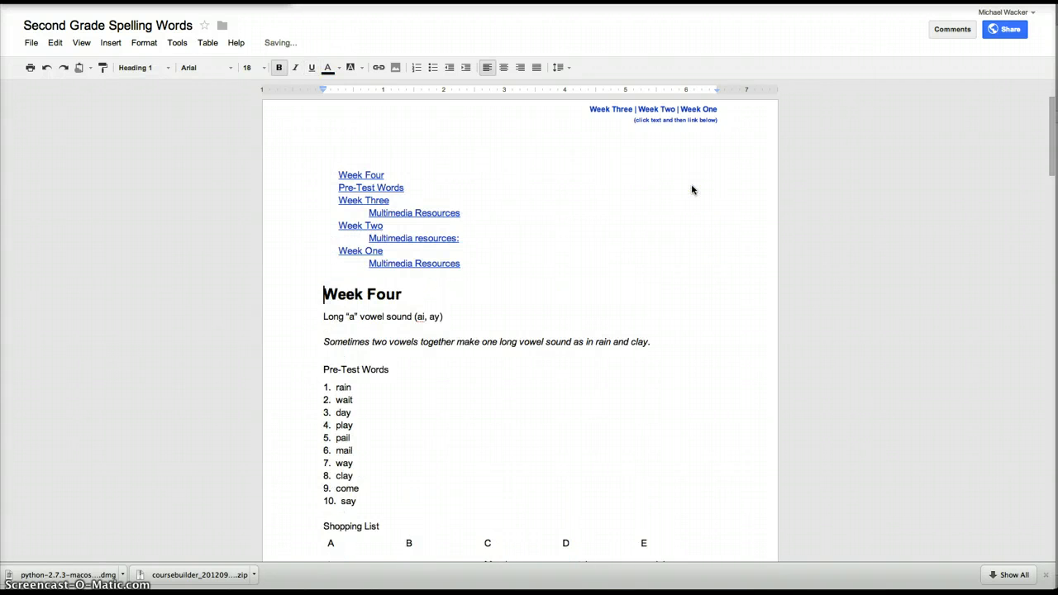
click(411, 188)
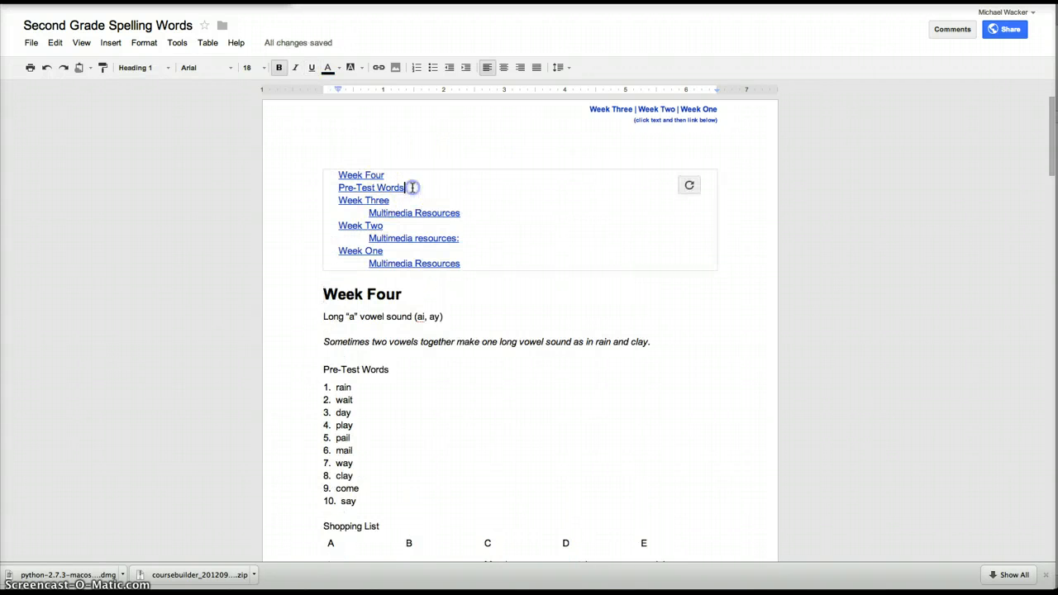
click(467, 213)
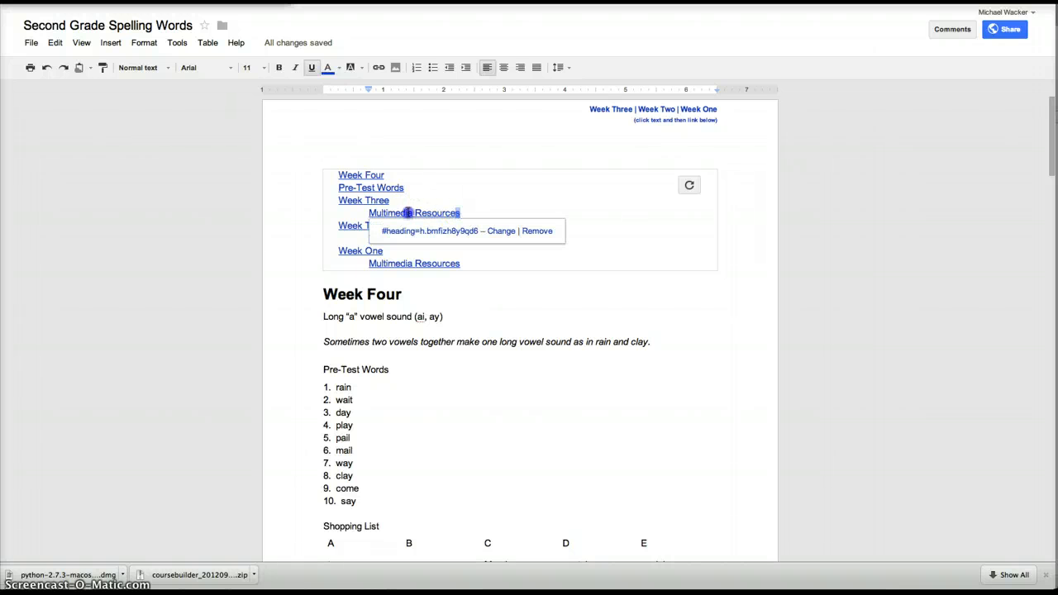
click(410, 188)
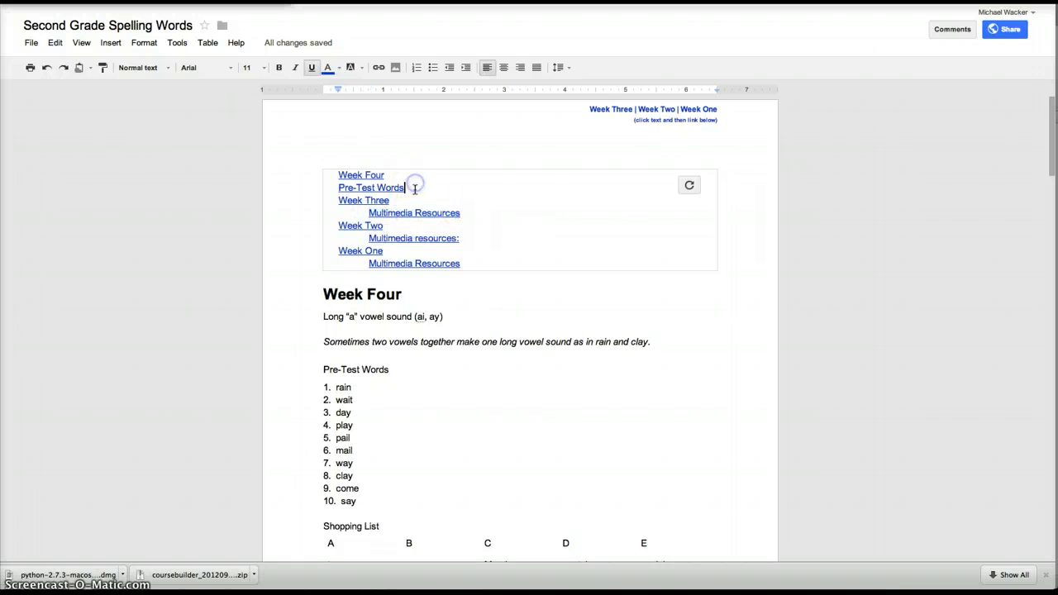
- Change the "Pre-Test Words" line under Week Four to Normal text and insert a blank line above it
click(389, 369)
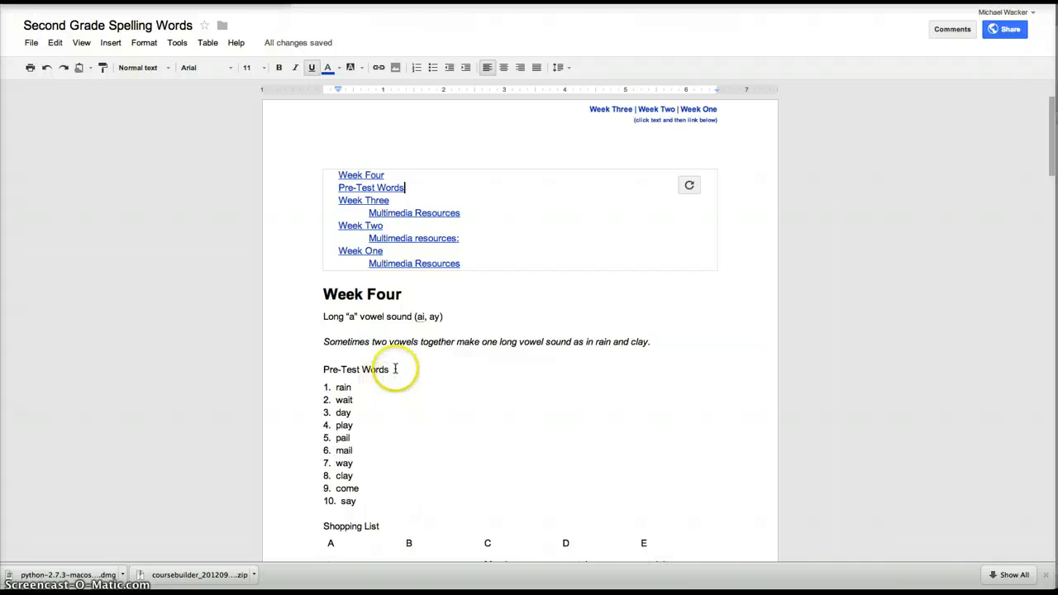
shift+click(319, 369)
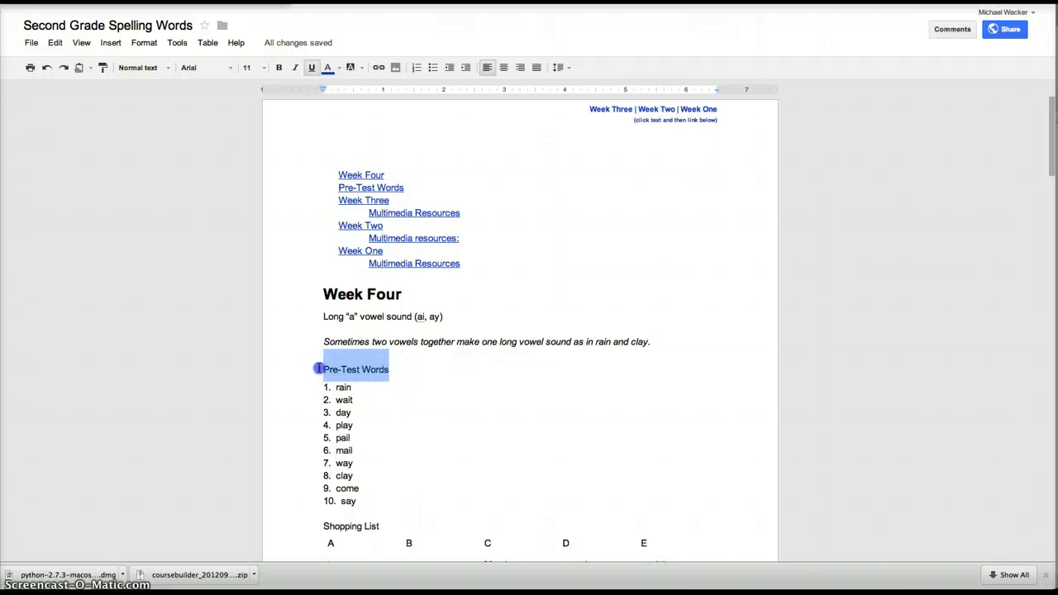
click(157, 67)
click(155, 93)
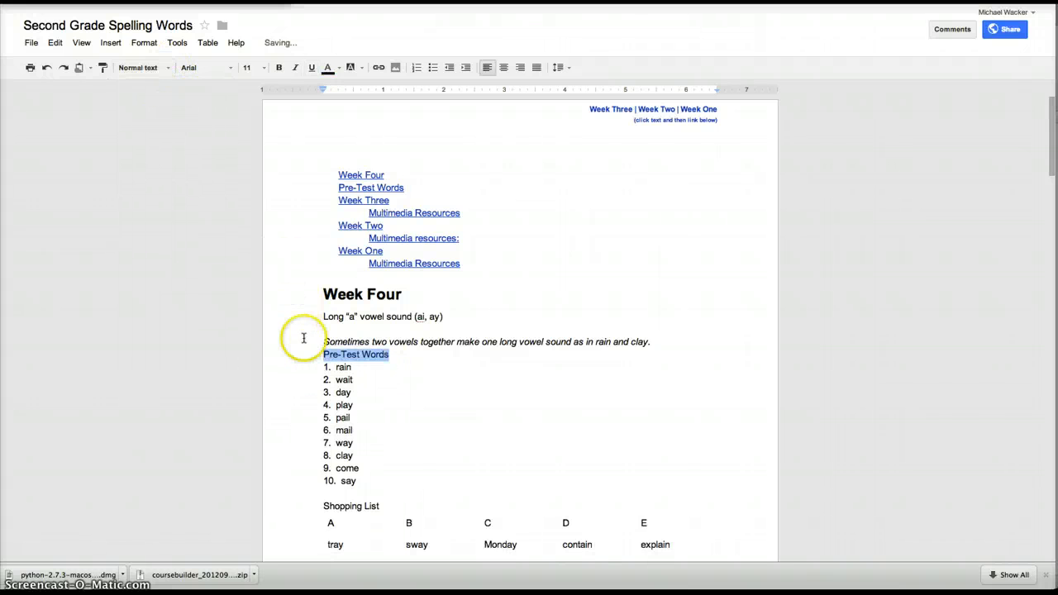
click(324, 357)
key(Return)
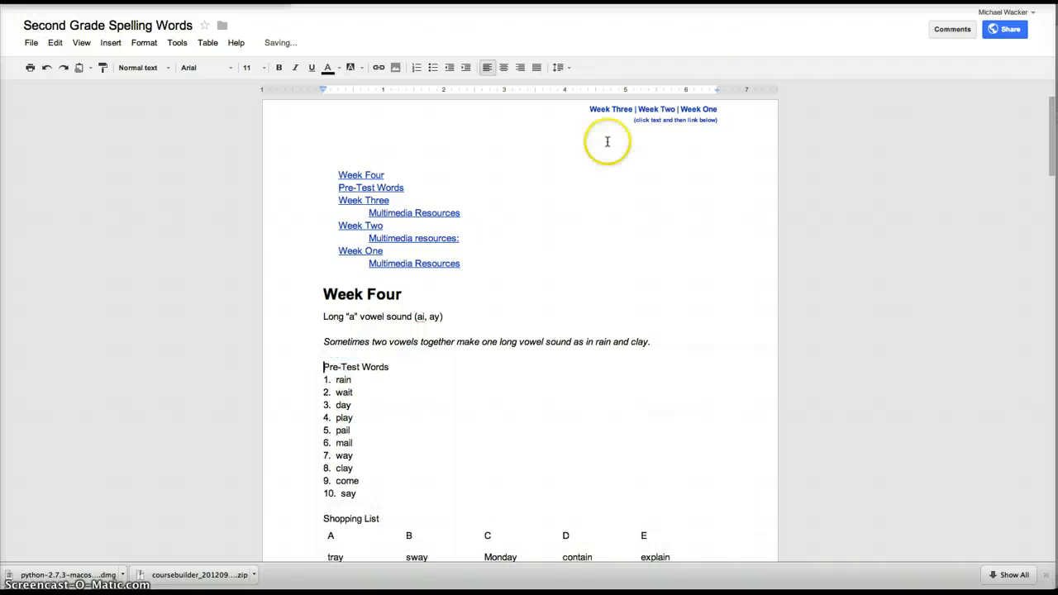
- Refresh the table of contents to remove its Pre-Test Words entry
click(633, 189)
click(689, 188)
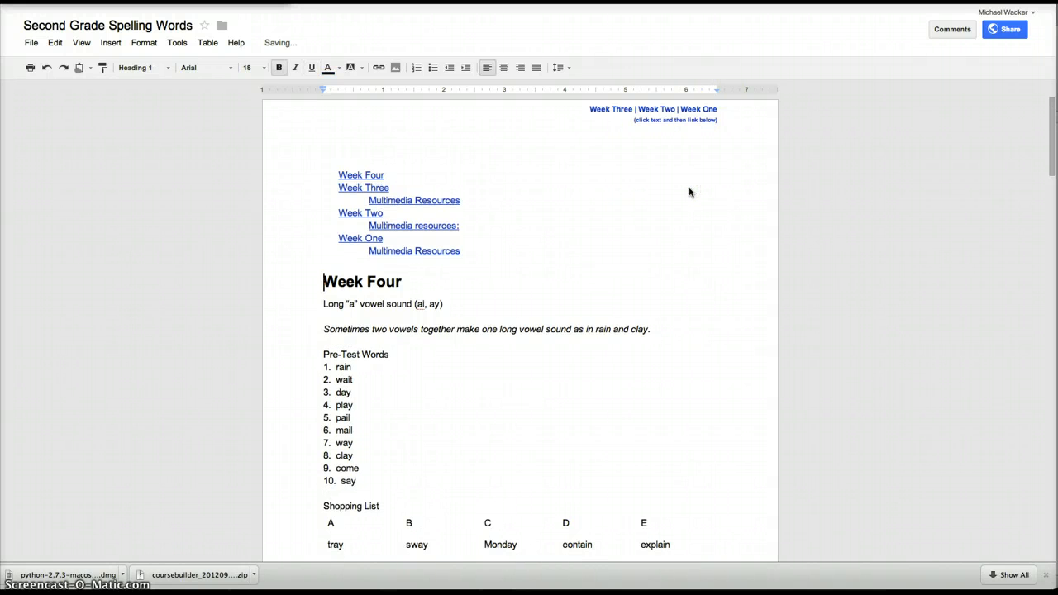
- Change the "Multimedia Resources" heading below the Week Three shopping list to Normal text
scroll(422, 386, down, 15)
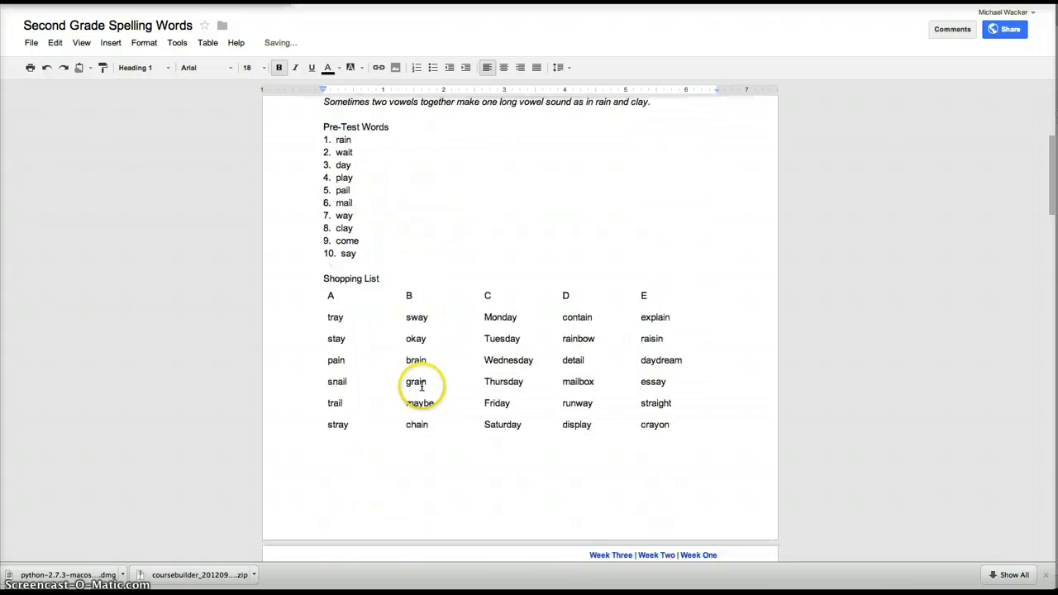
scroll(413, 308, down, 1)
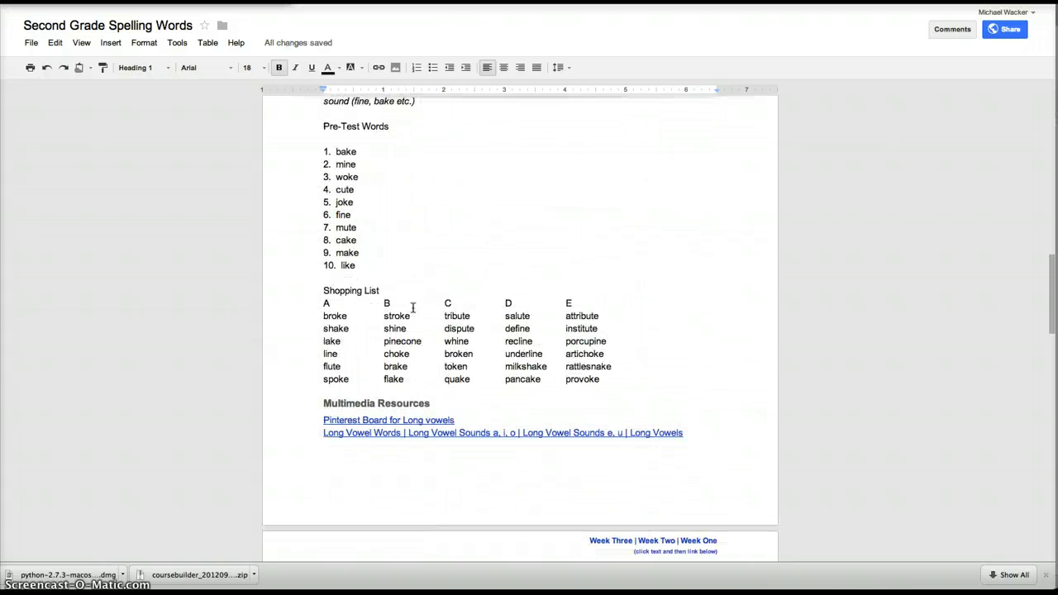
drag(359, 384, 278, 389)
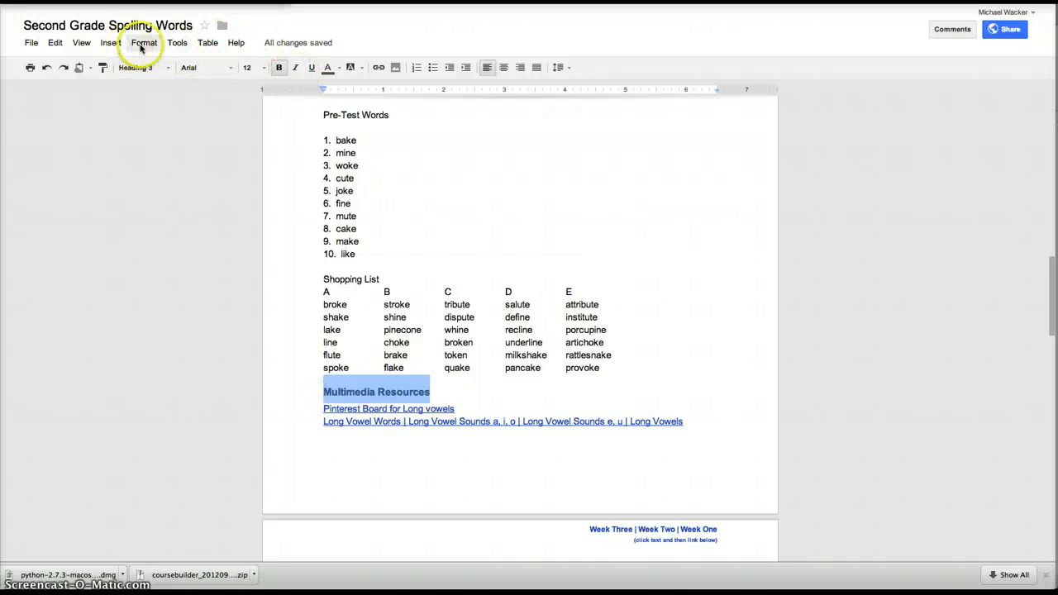
click(143, 42)
click(160, 254)
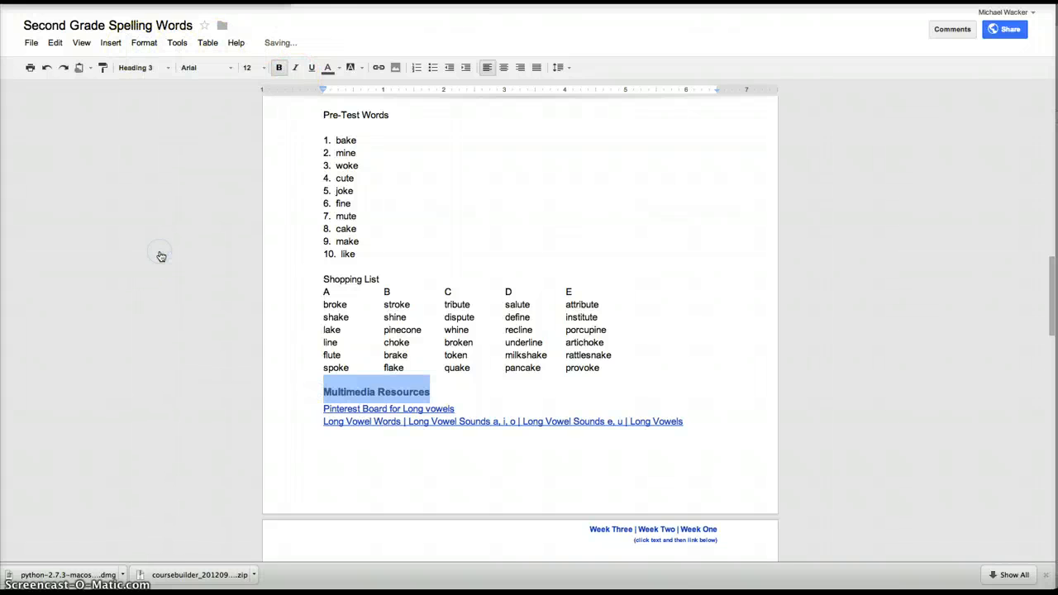
click(150, 69)
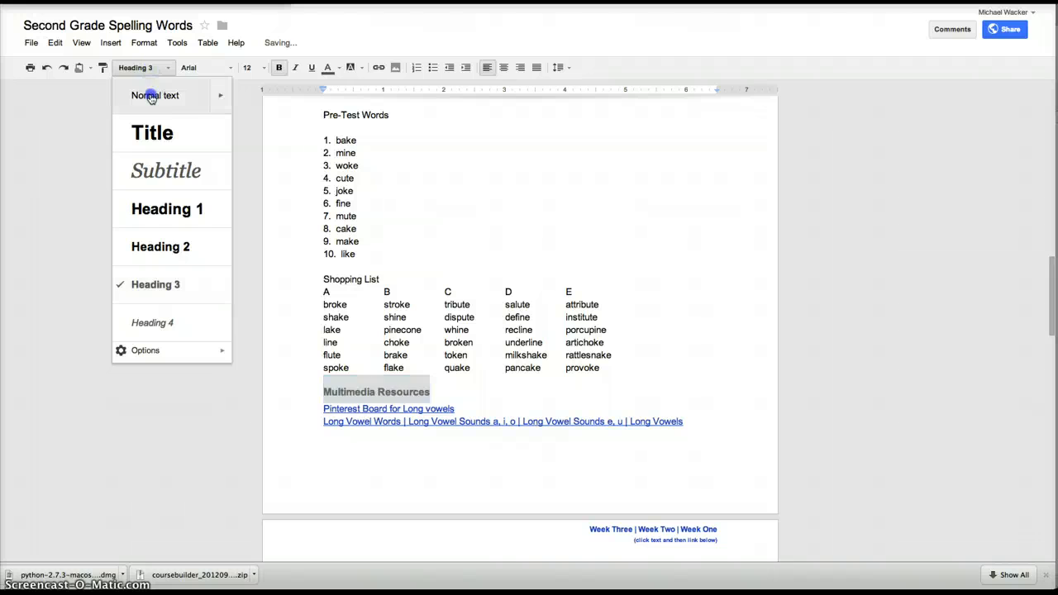
click(155, 98)
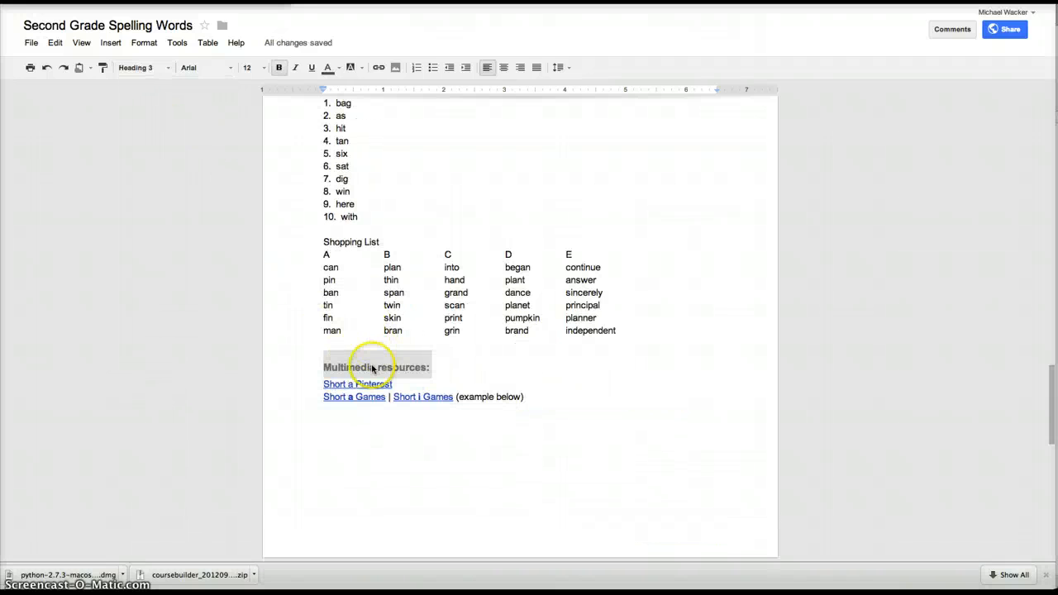
- Change the "Multimedia resources:" heading below the Week Two shopping list to Normal text
click(157, 69)
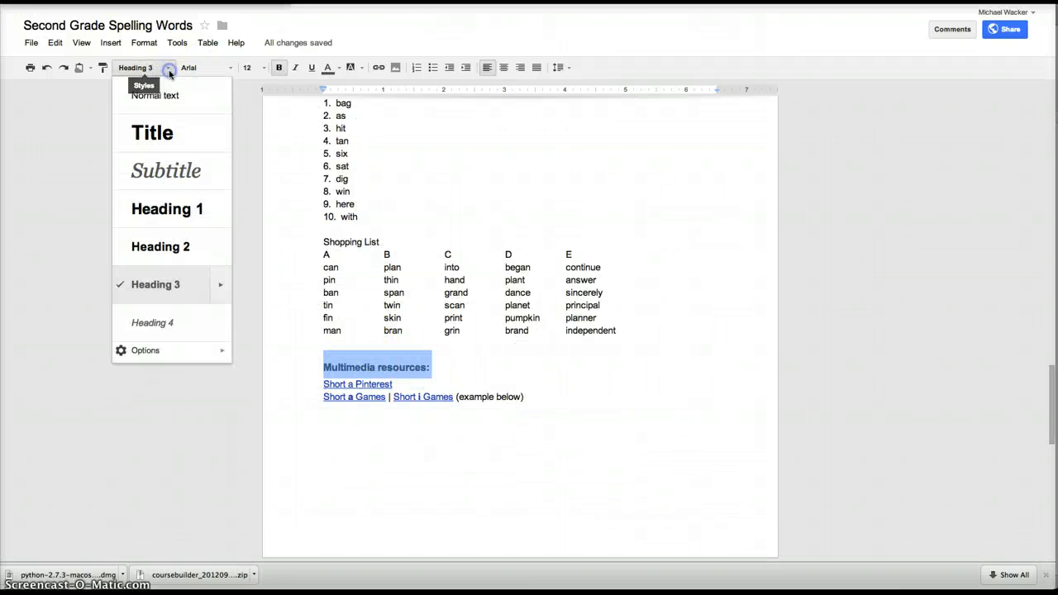
click(155, 98)
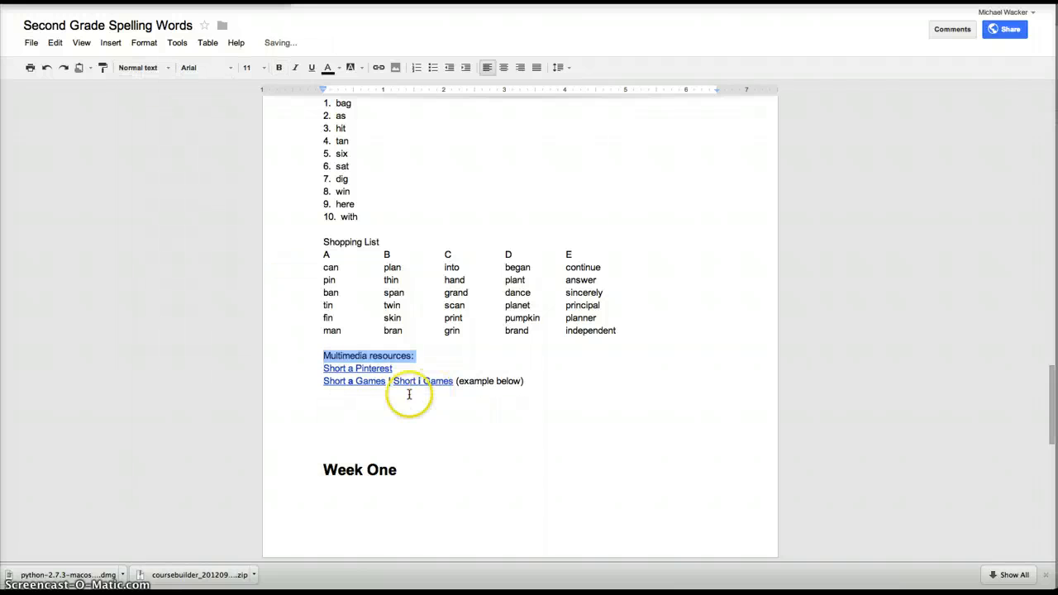
click(323, 351)
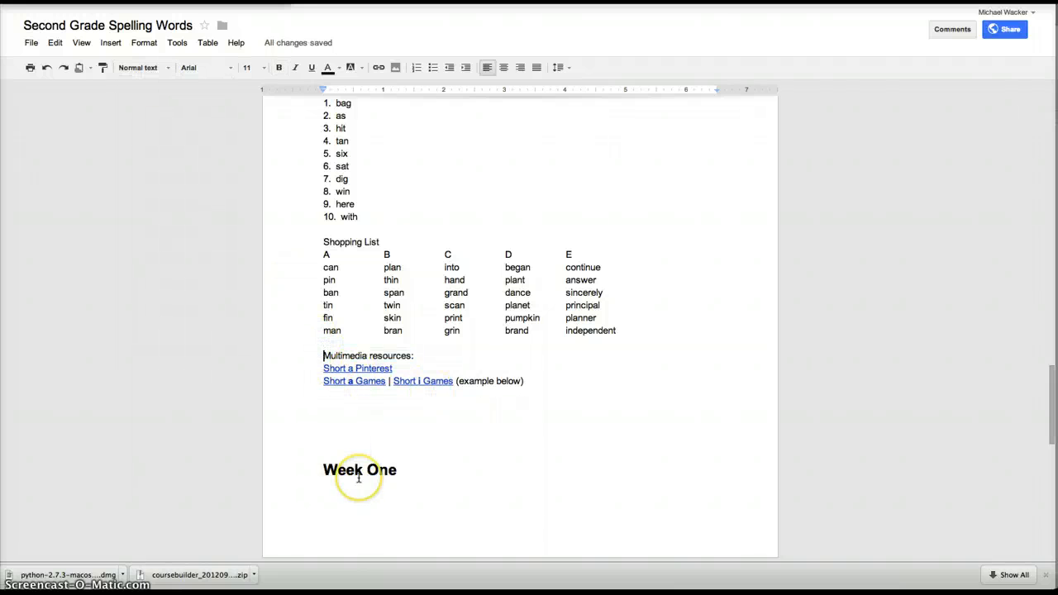
- Change the "Multimedia Resources" heading below the Week One shopping list to Normal text
scroll(359, 476, down, 10)
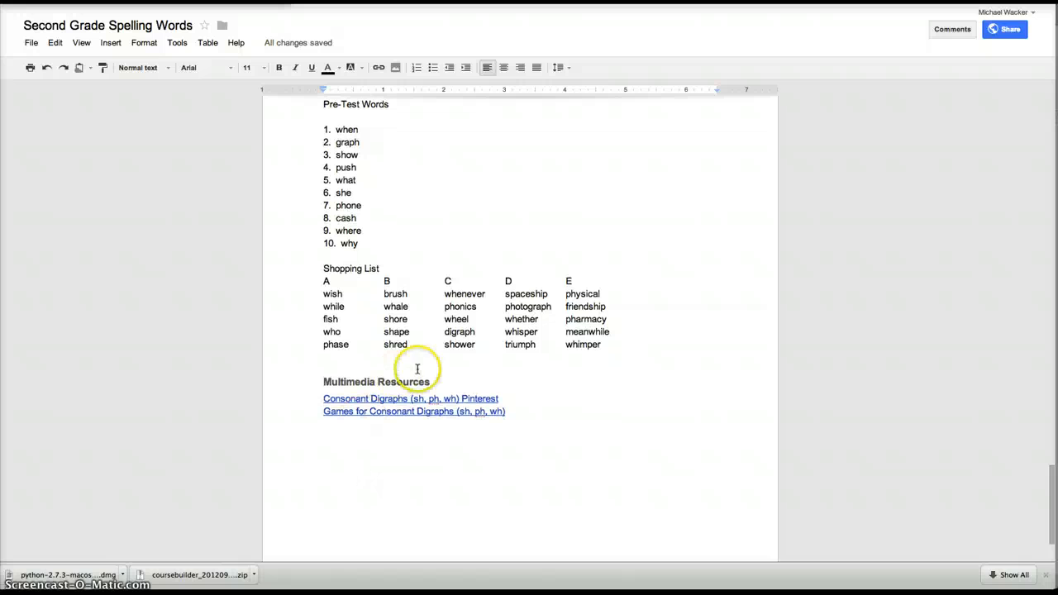
drag(430, 380, 338, 382)
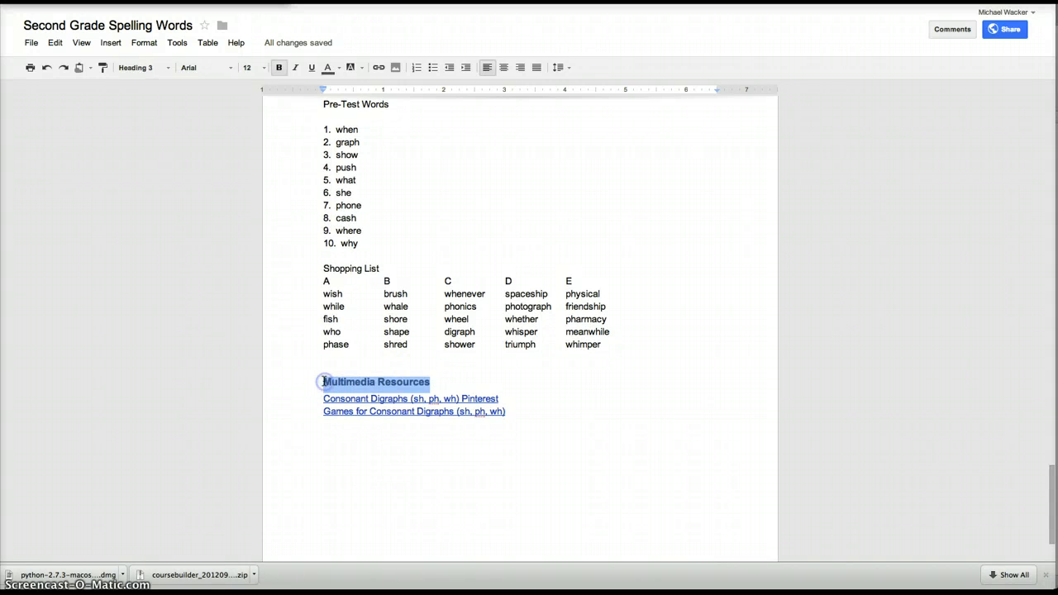
click(139, 68)
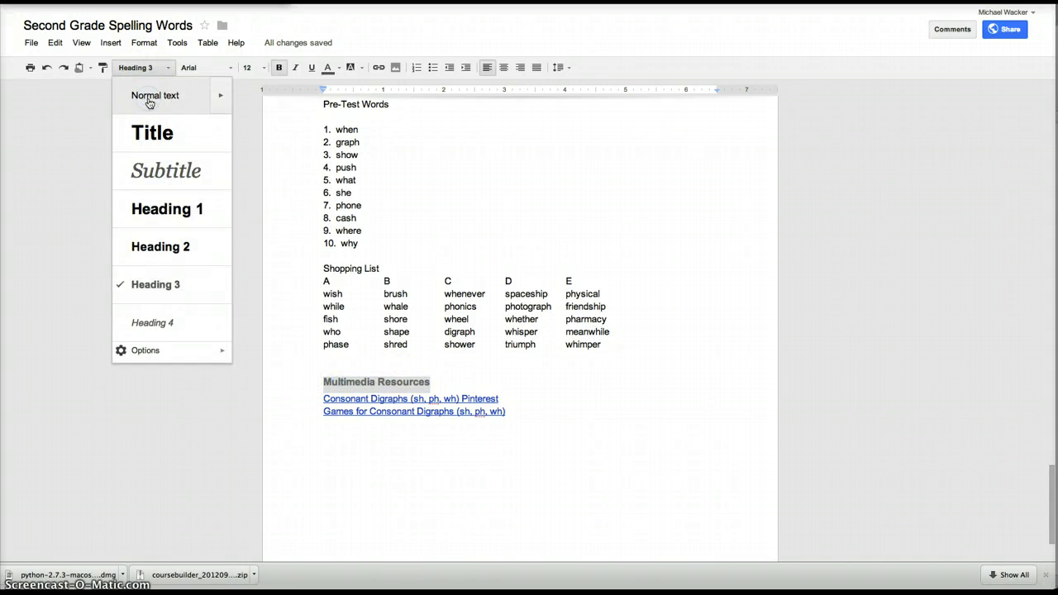
click(149, 96)
- Refresh the table of contents so that it lists only the four week headings
scroll(520, 198, up, 15)
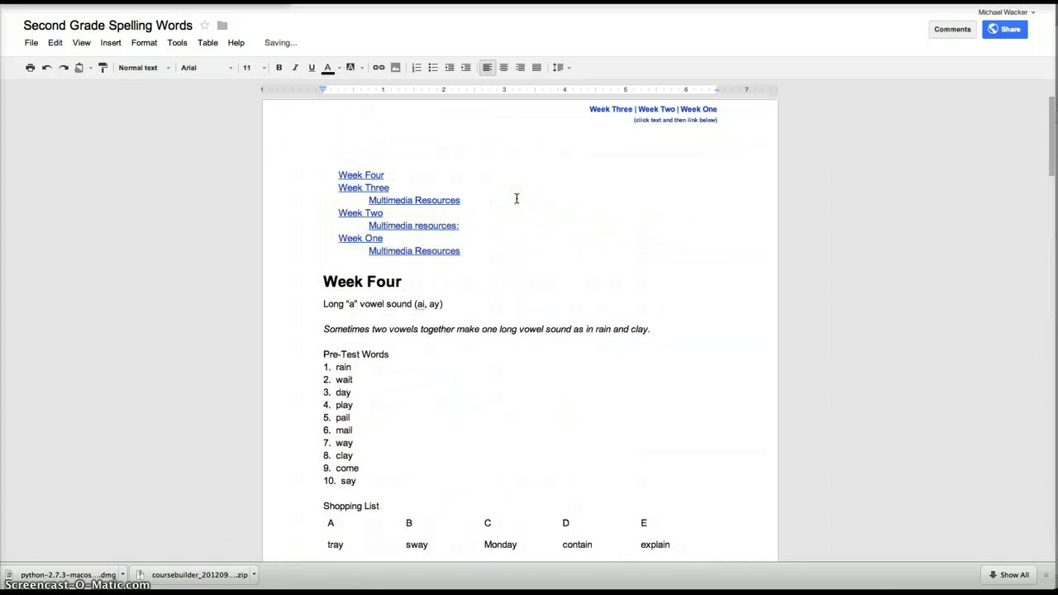
click(516, 199)
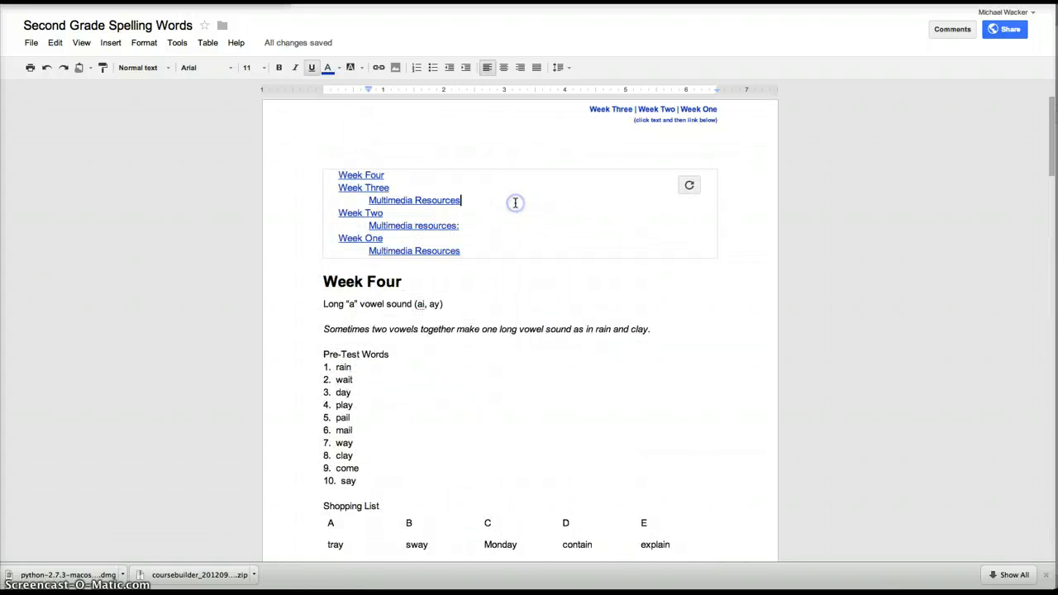
click(690, 189)
click(394, 175)
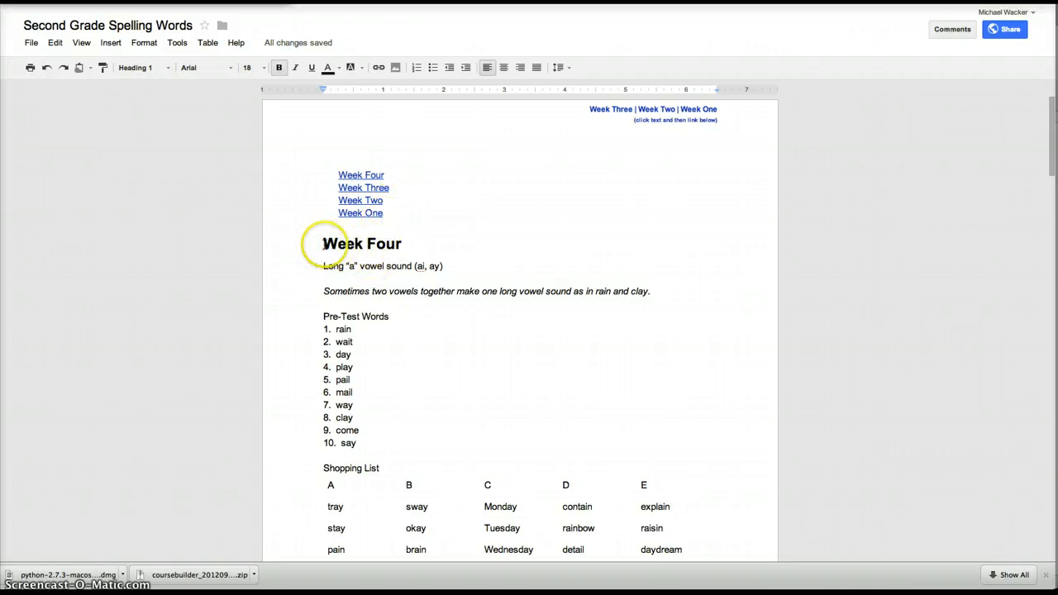
drag(318, 270, 440, 276)
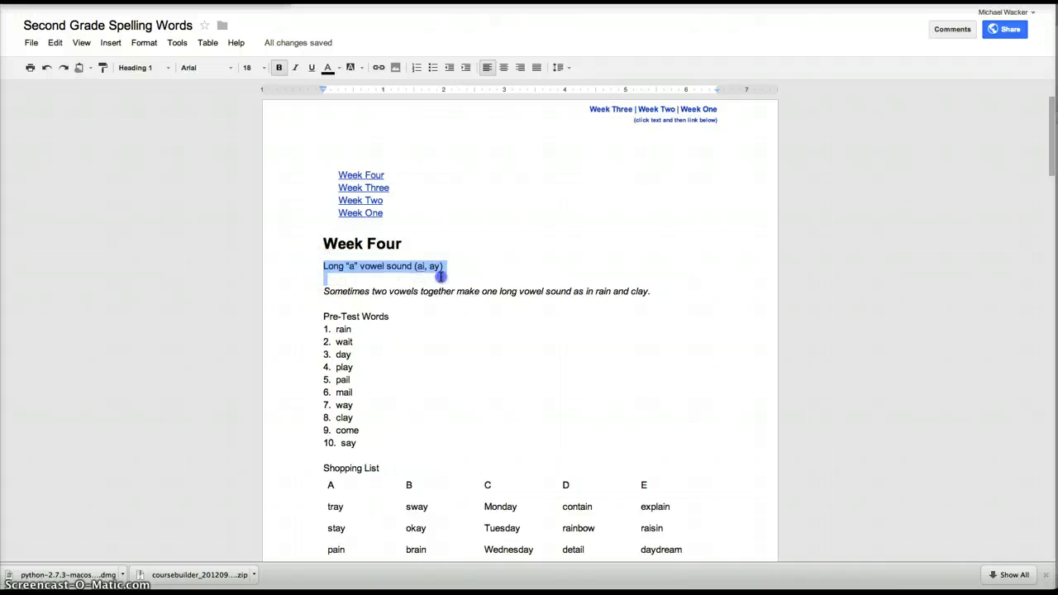
click(169, 68)
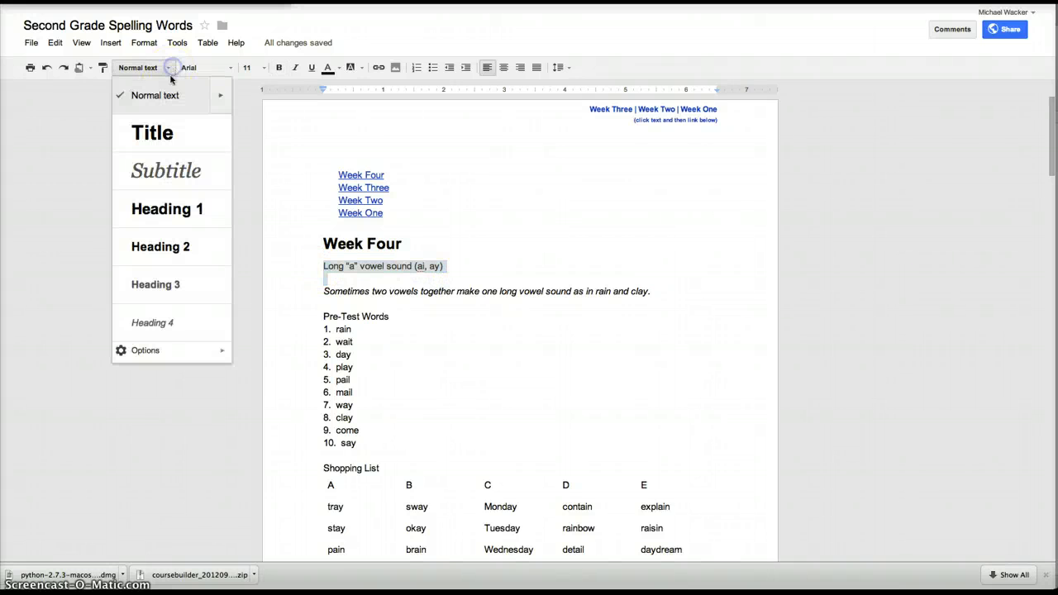
click(154, 67)
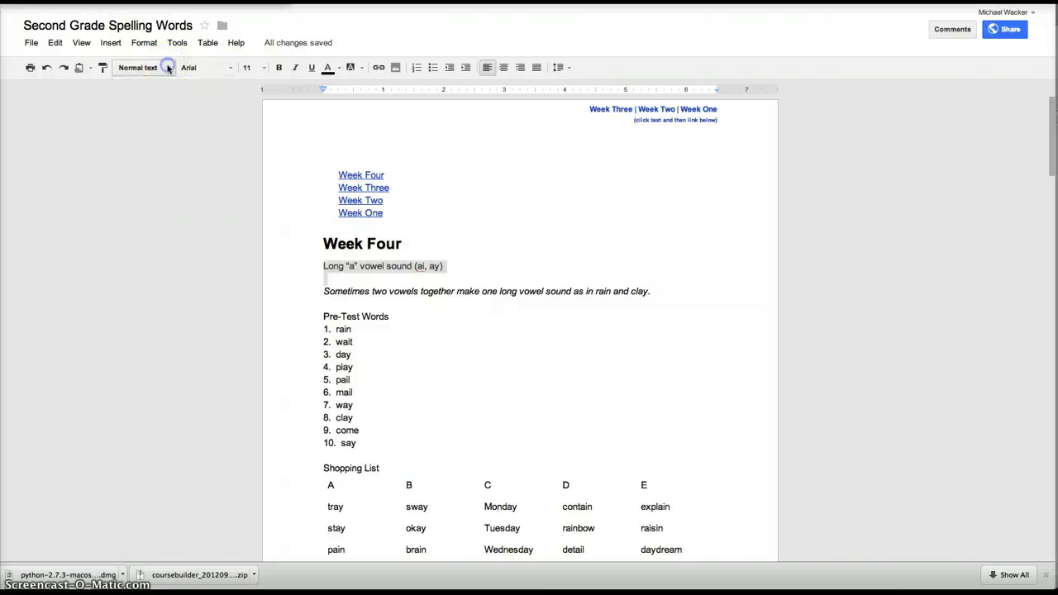
- Make all four table of contents entries bold and set their font size to 10
click(518, 199)
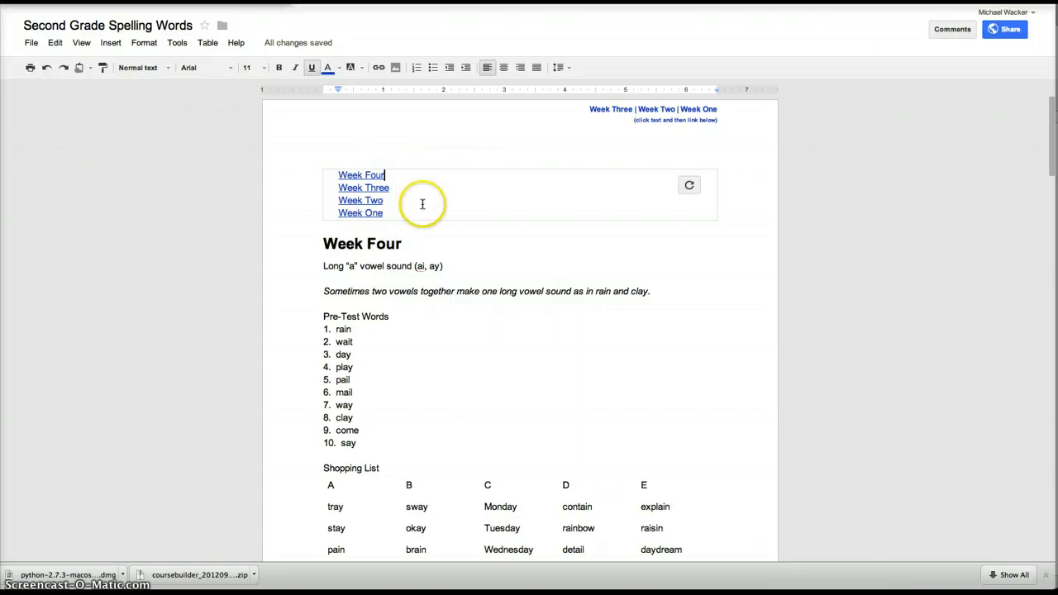
click(387, 213)
drag(347, 175, 334, 171)
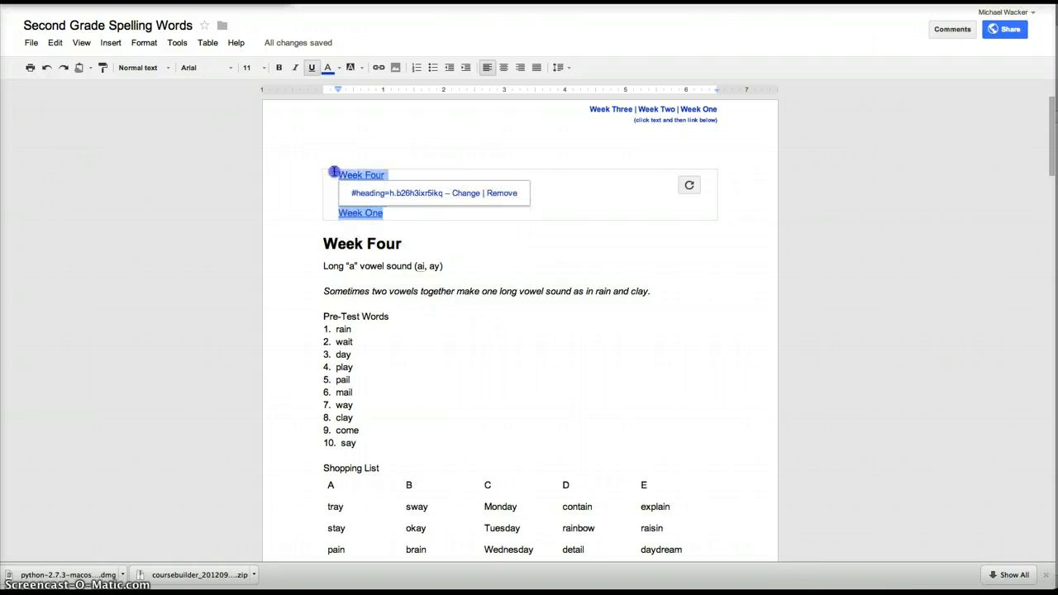
click(274, 72)
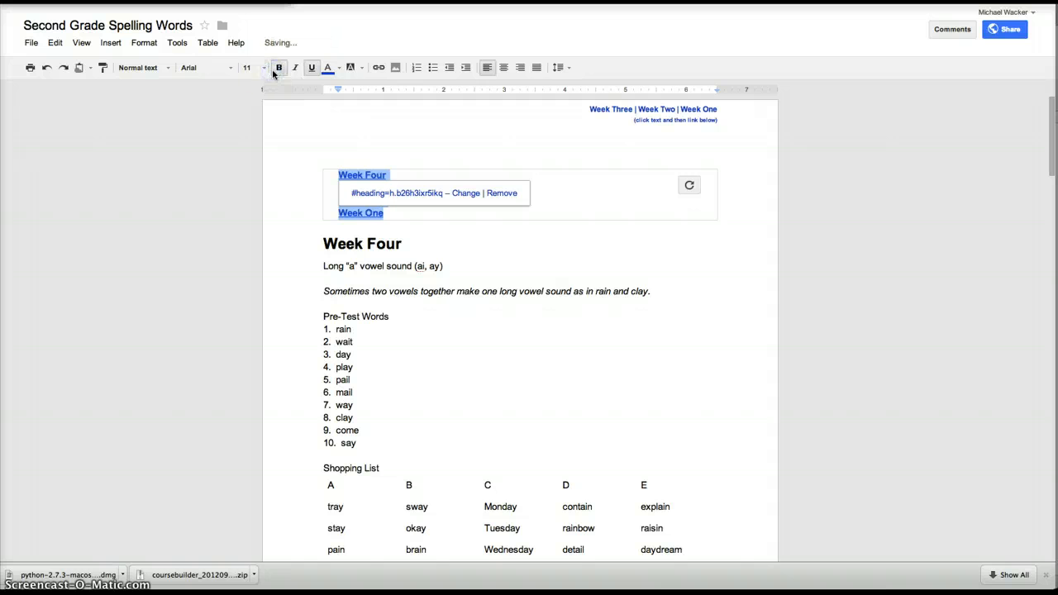
click(259, 71)
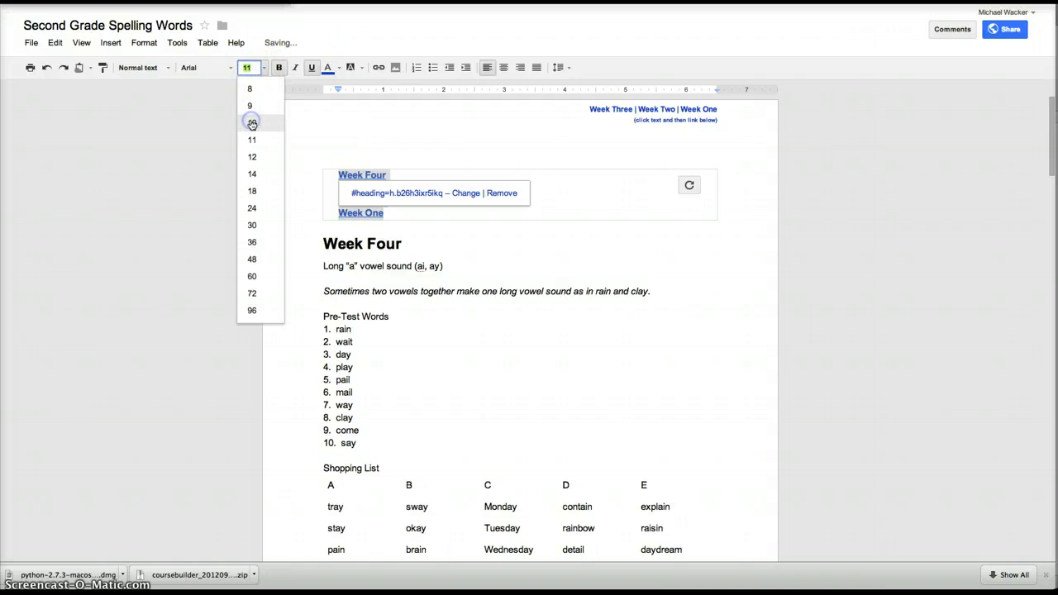
click(252, 123)
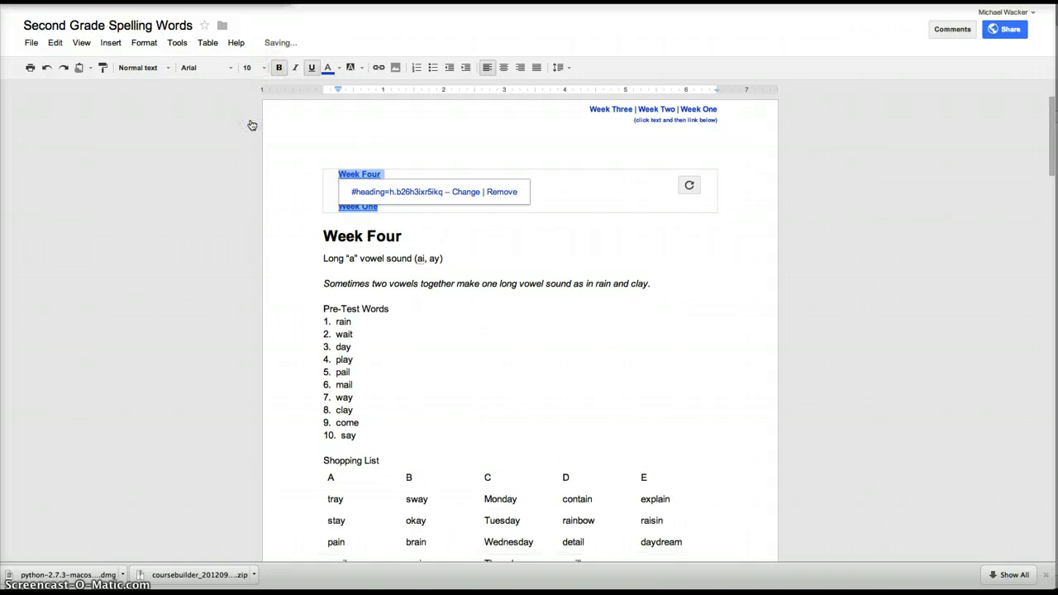
- Apply a bulleted list to the four table of contents entries and remove it again to clear their indentation
click(435, 69)
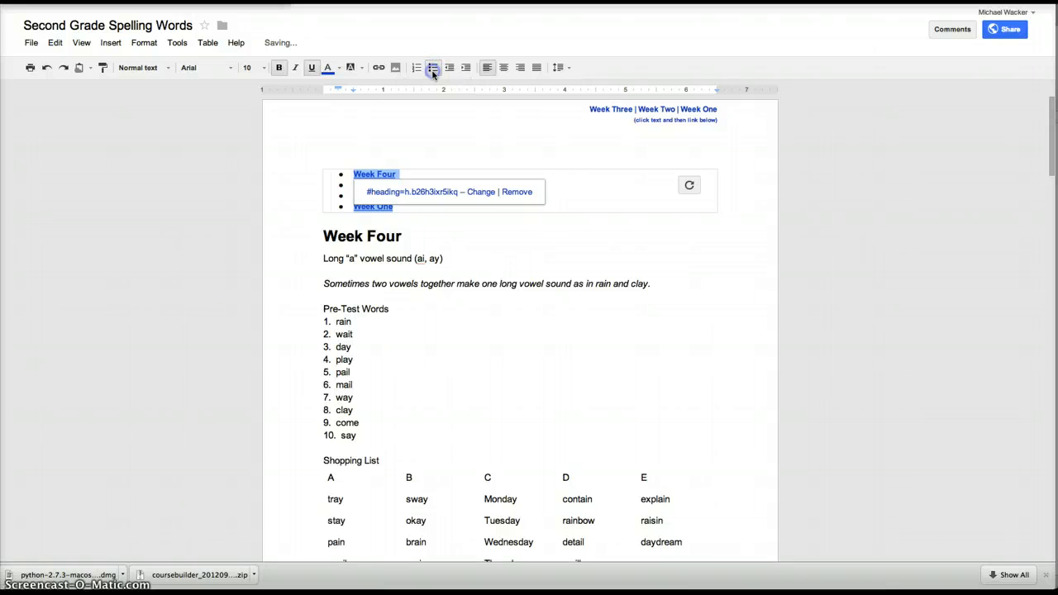
click(432, 70)
click(537, 198)
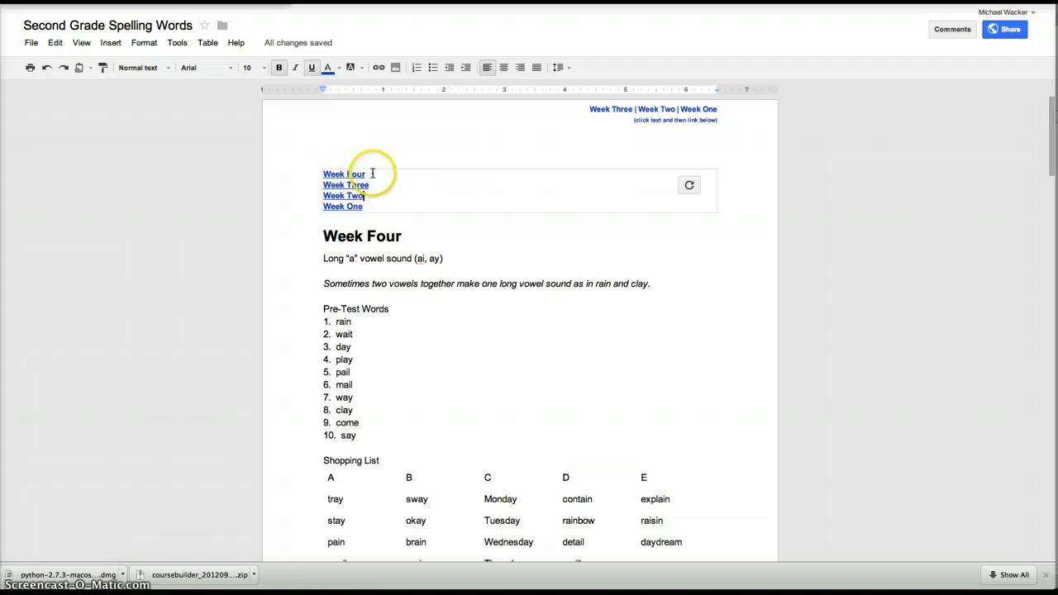
- Copy the Week Four link from the table of contents into the page header before Week Three, separated by a vertical bar
drag(354, 174, 319, 174)
key(super+c)
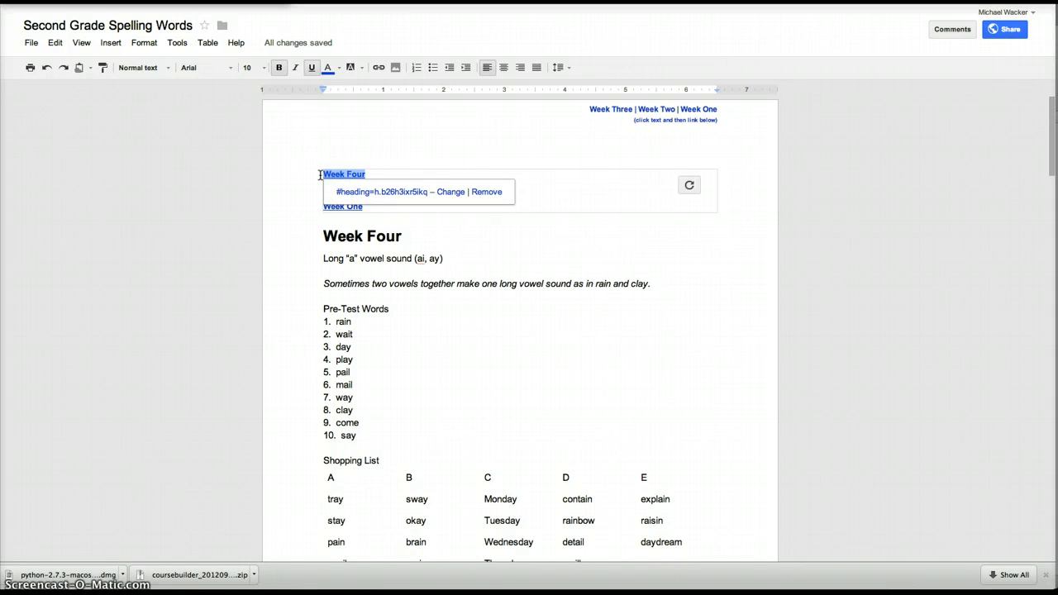
click(578, 109)
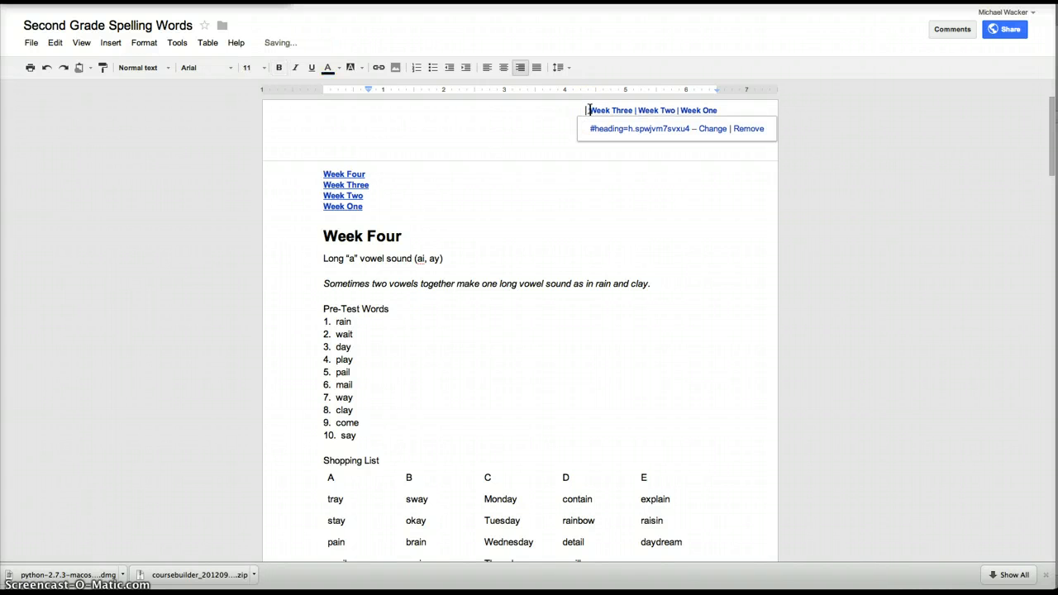
click(587, 110)
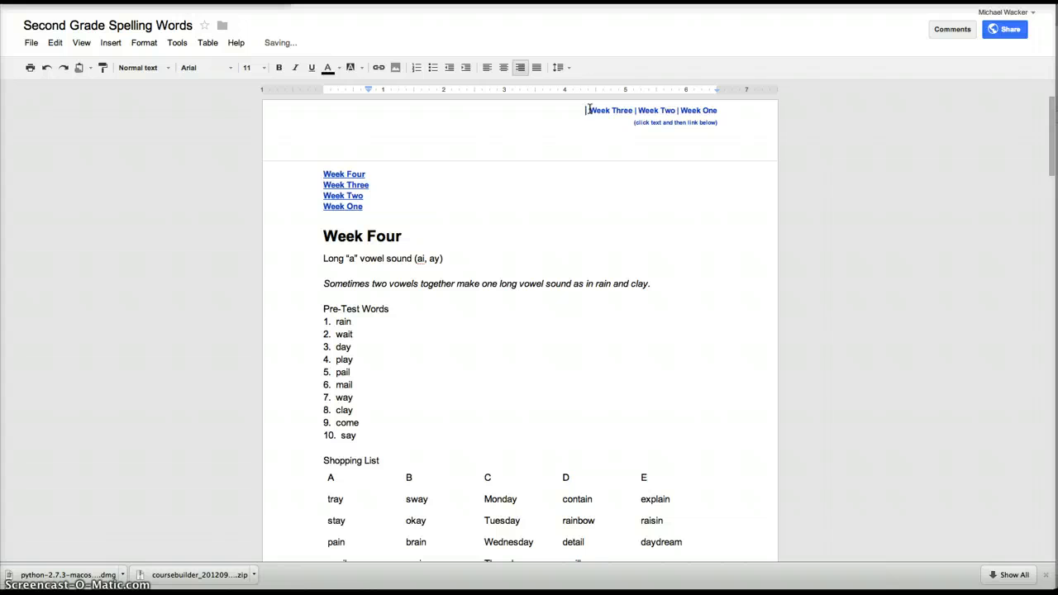
key(super+v)
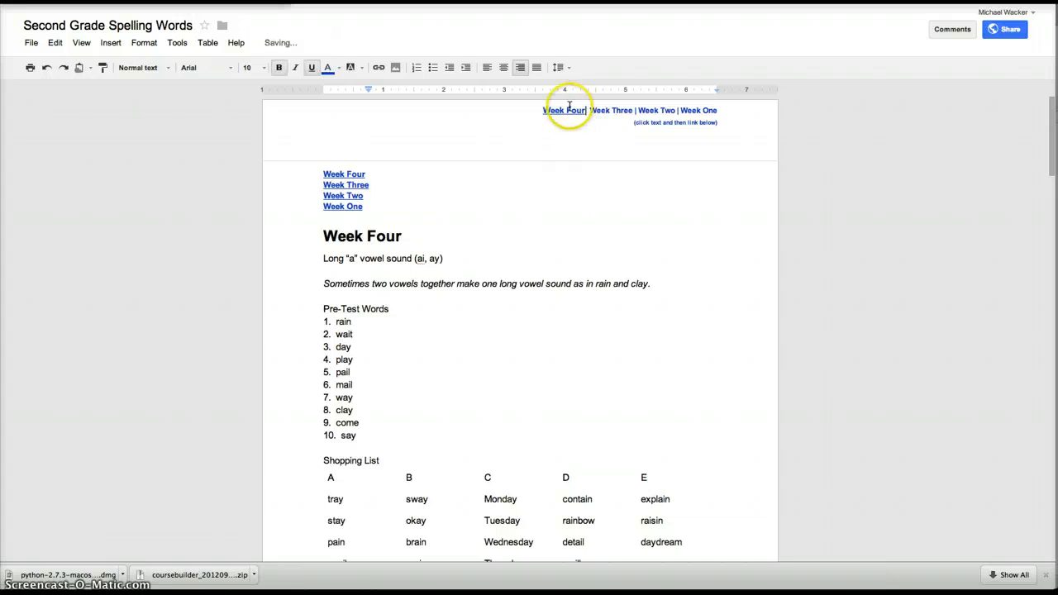
- Set the font size of the Week Four header link and its separator to 9
click(543, 110)
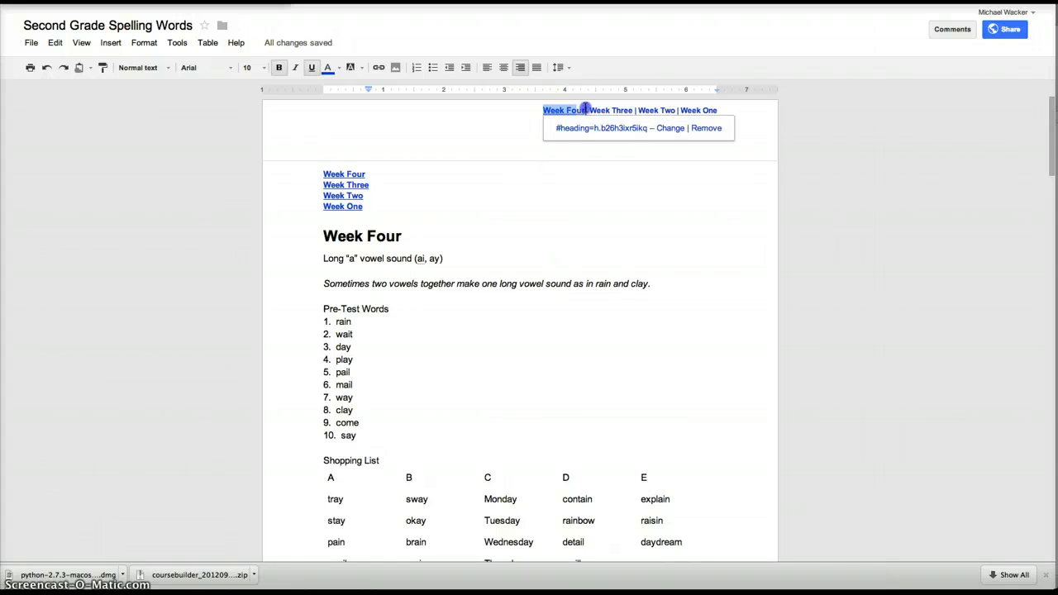
click(264, 67)
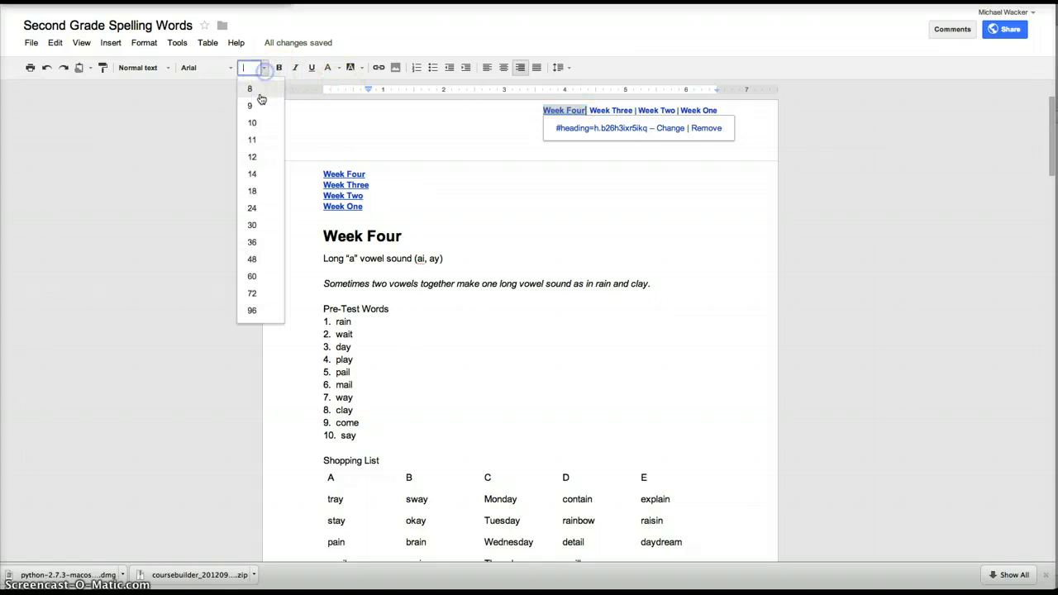
click(250, 106)
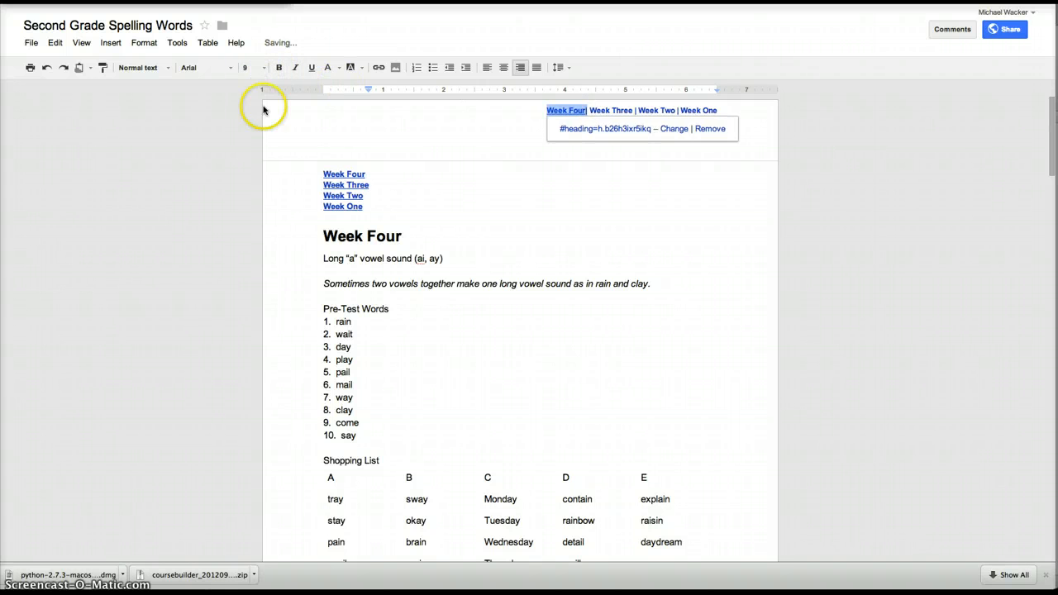
click(439, 104)
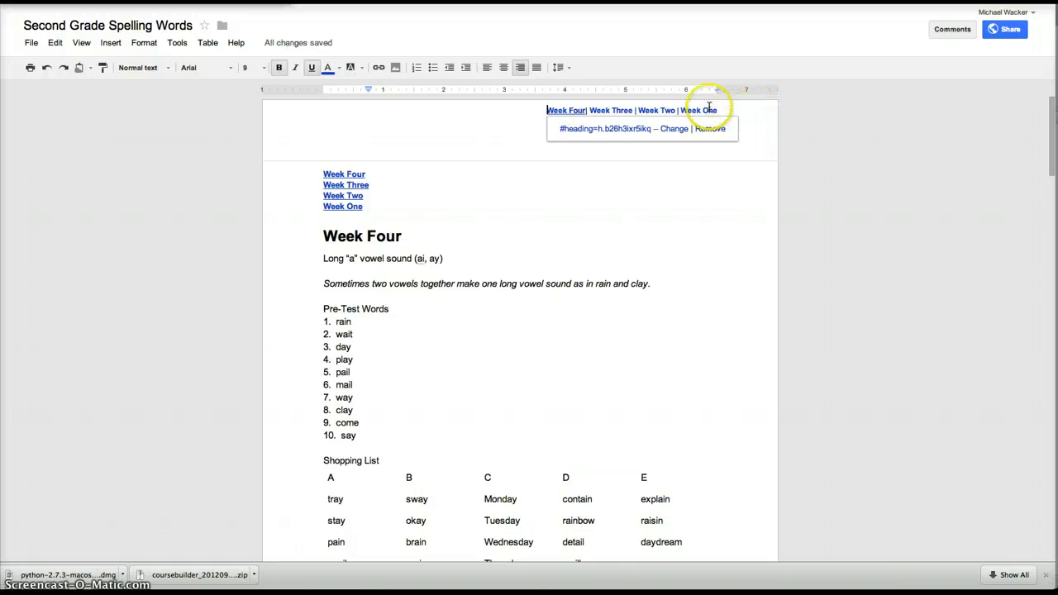
- Select the Week Four link in the page header
drag(717, 110, 545, 109)
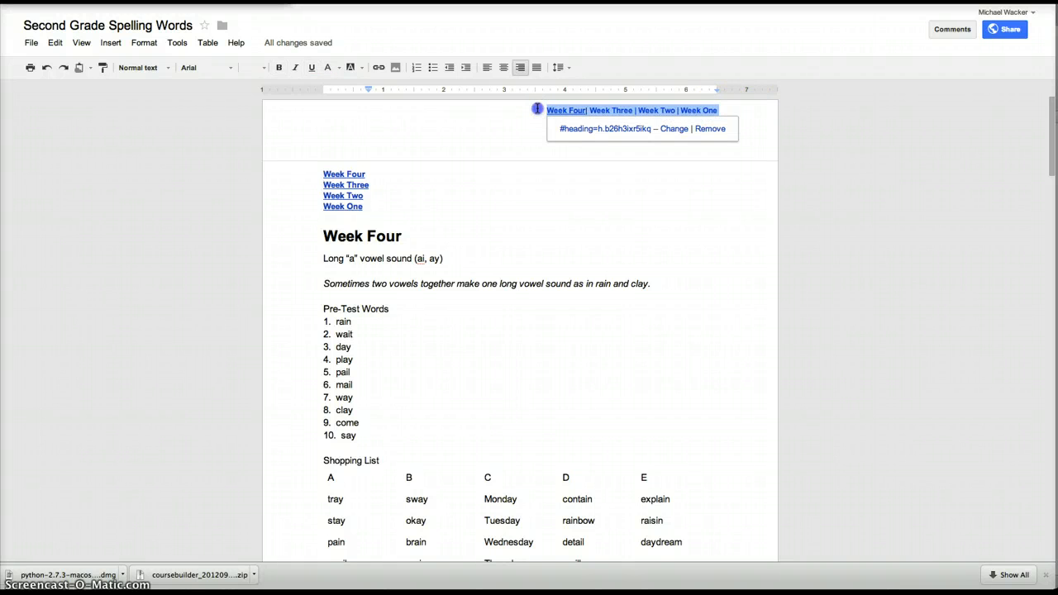
click(537, 108)
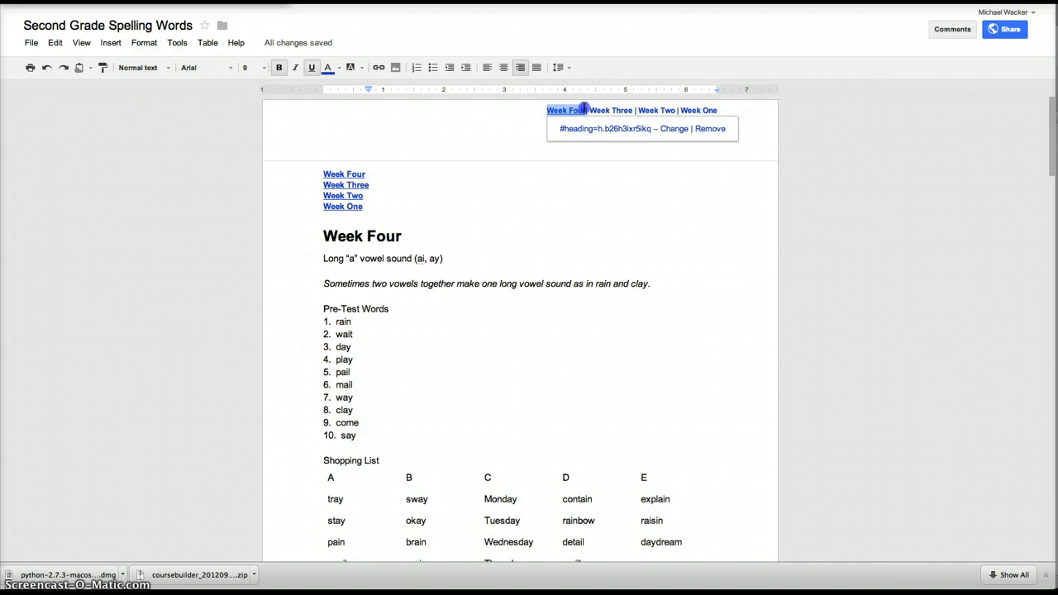